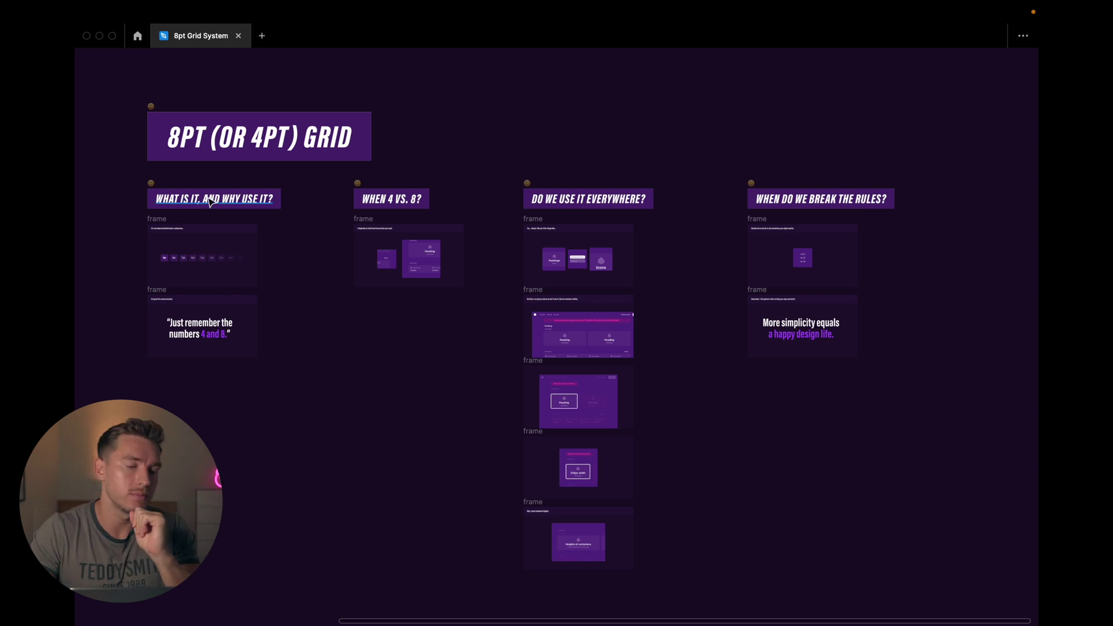
- Zoom and pan through the 'What is it, and why use it?' section onto the 4px–48px spacing chips
{"action": "scroll", "coordinate": [157, 195], "scroll_direction": "up", "scroll_amount": 10}
{"action": "scroll", "coordinate": [331, 189], "scroll_direction": "up", "scroll_amount": 2}
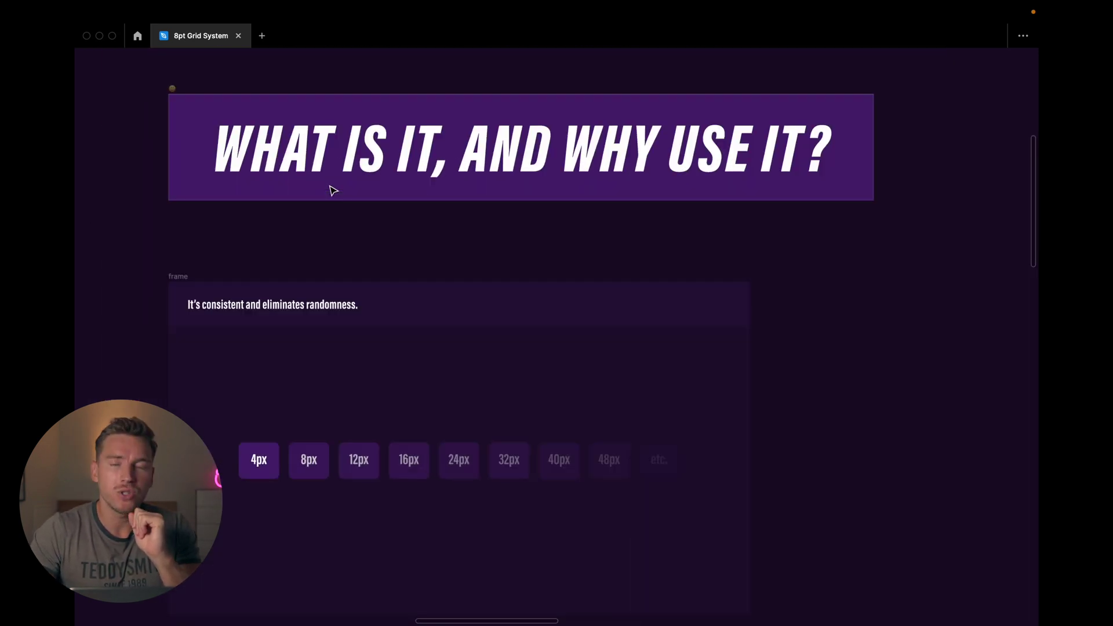
{"action": "scroll", "coordinate": [303, 340], "scroll_direction": "down", "scroll_amount": 2}
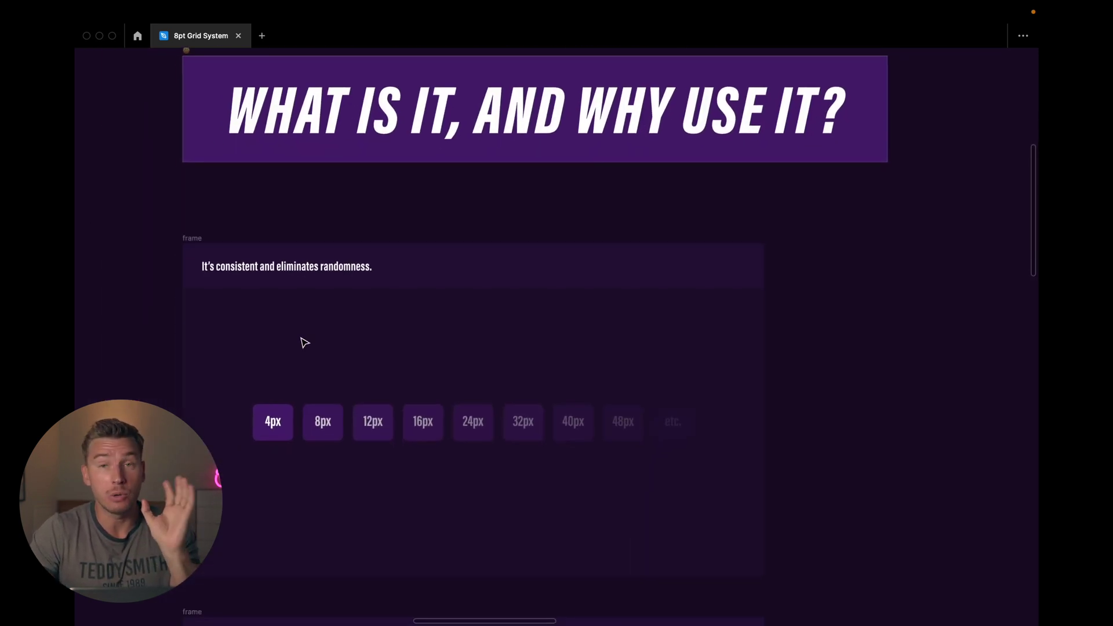
{"action": "scroll", "coordinate": [303, 342], "scroll_direction": "up", "scroll_amount": 1}
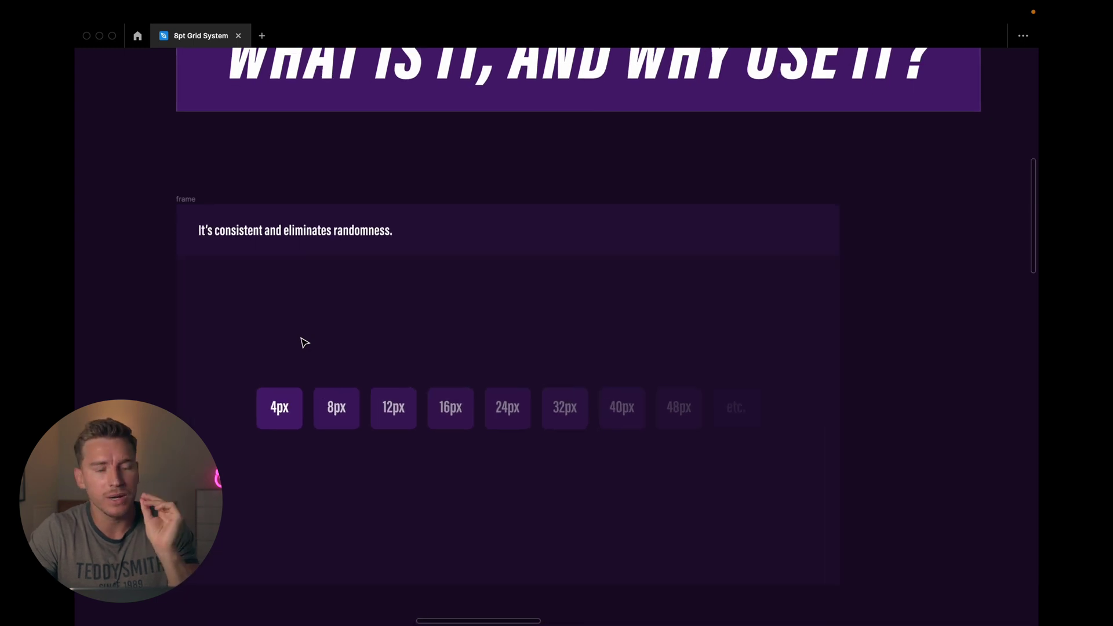
{"action": "scroll", "coordinate": [303, 342], "scroll_direction": "up", "scroll_amount": 1}
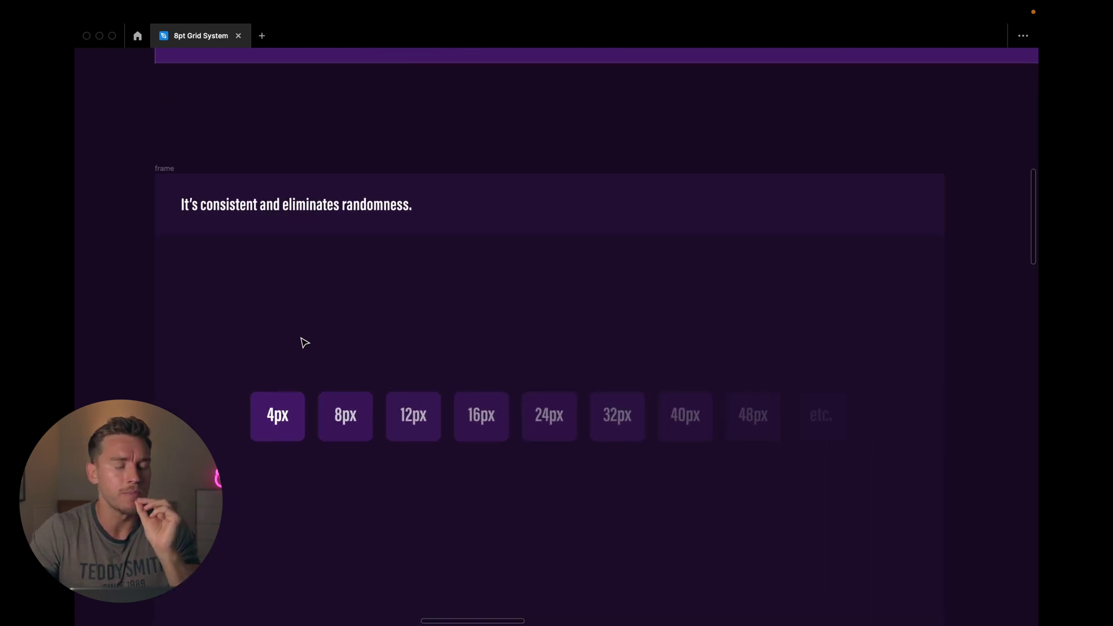
{"action": "scroll", "coordinate": [338, 284], "scroll_direction": "down", "scroll_amount": 1}
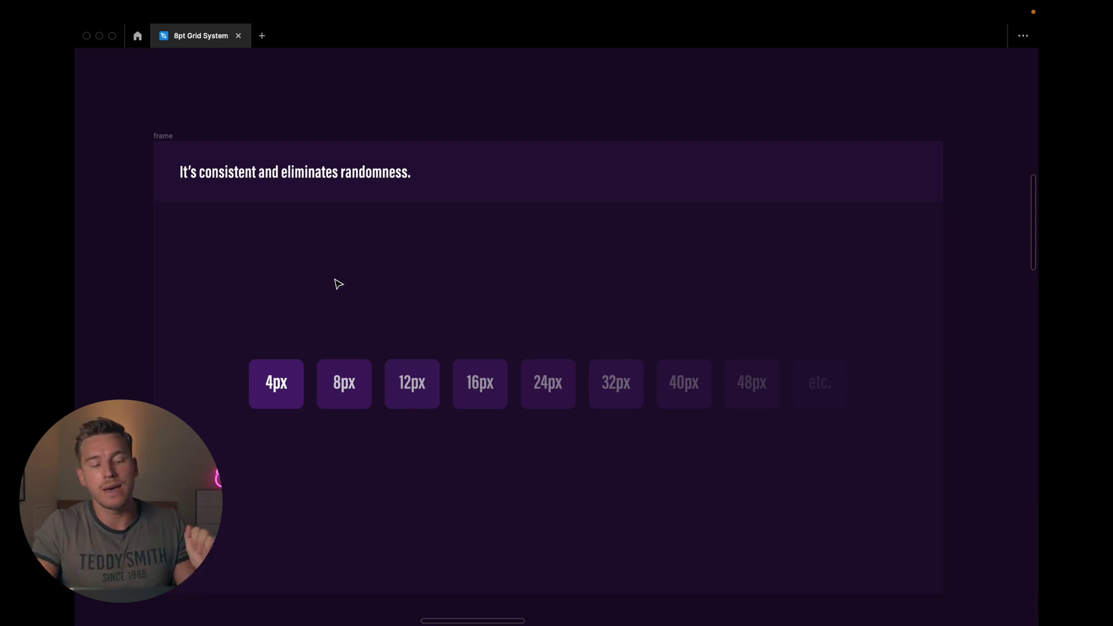
{"action": "scroll", "coordinate": [338, 284], "scroll_direction": "down", "scroll_amount": 1}
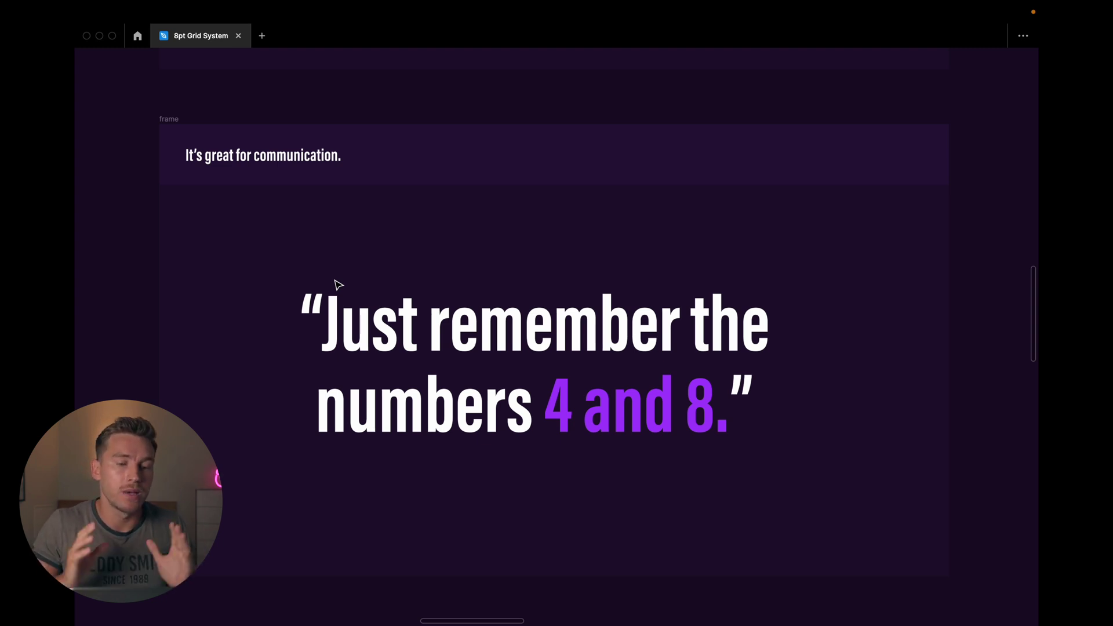
- Advance the presentation to the 'When 4 vs. 8?' precision section
{"action": "key", "text": "n"}
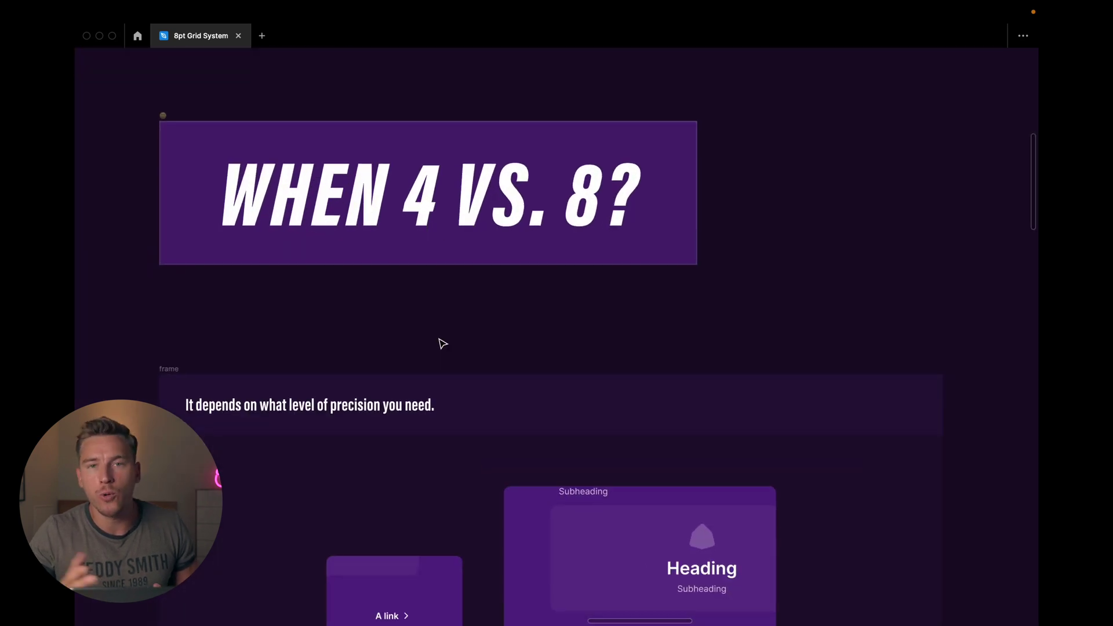
- Advance to the precision example and select the 'A link' card with editor panels shown
{"action": "key", "text": "n"}
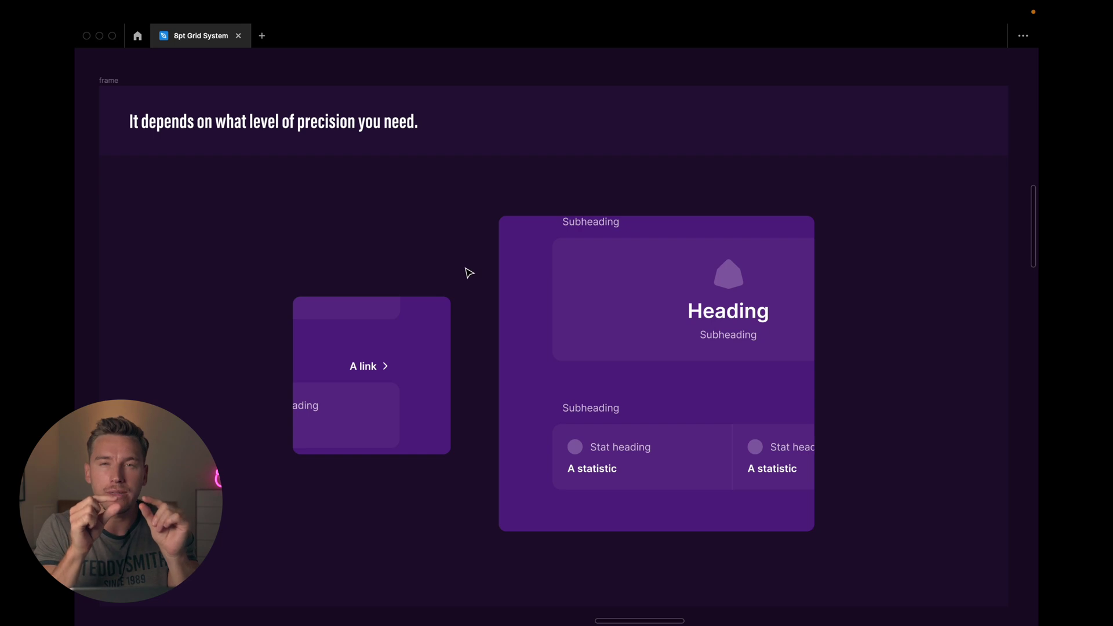
{"action": "left_click", "coordinate": [356, 390]}
{"action": "scroll", "coordinate": [371, 383], "scroll_direction": "up", "scroll_amount": 5}
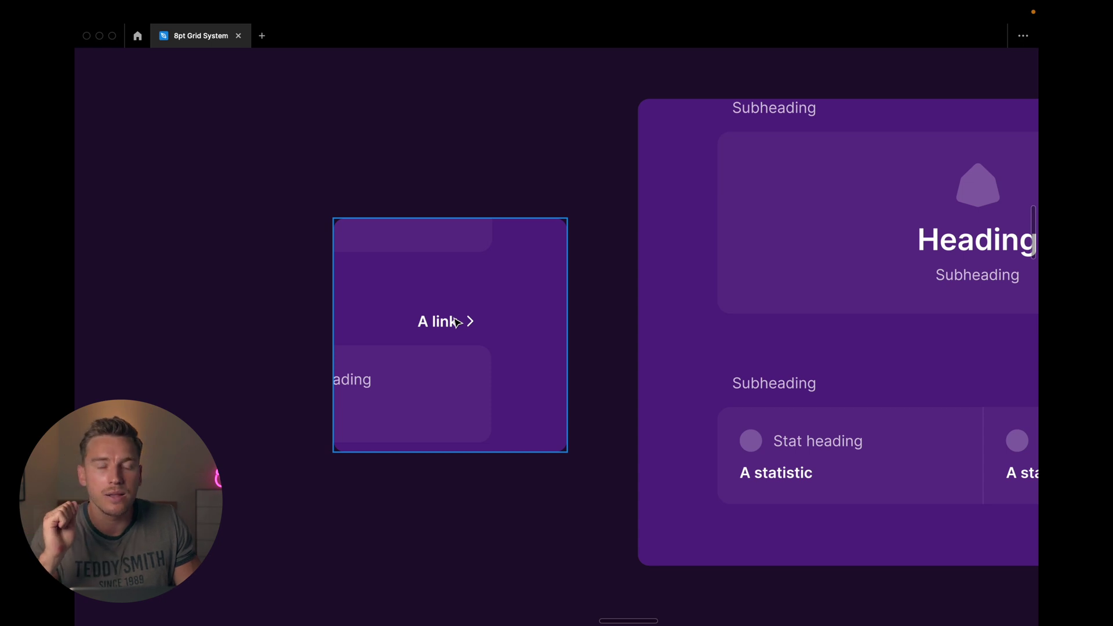
{"action": "double_click", "coordinate": [458, 323]}
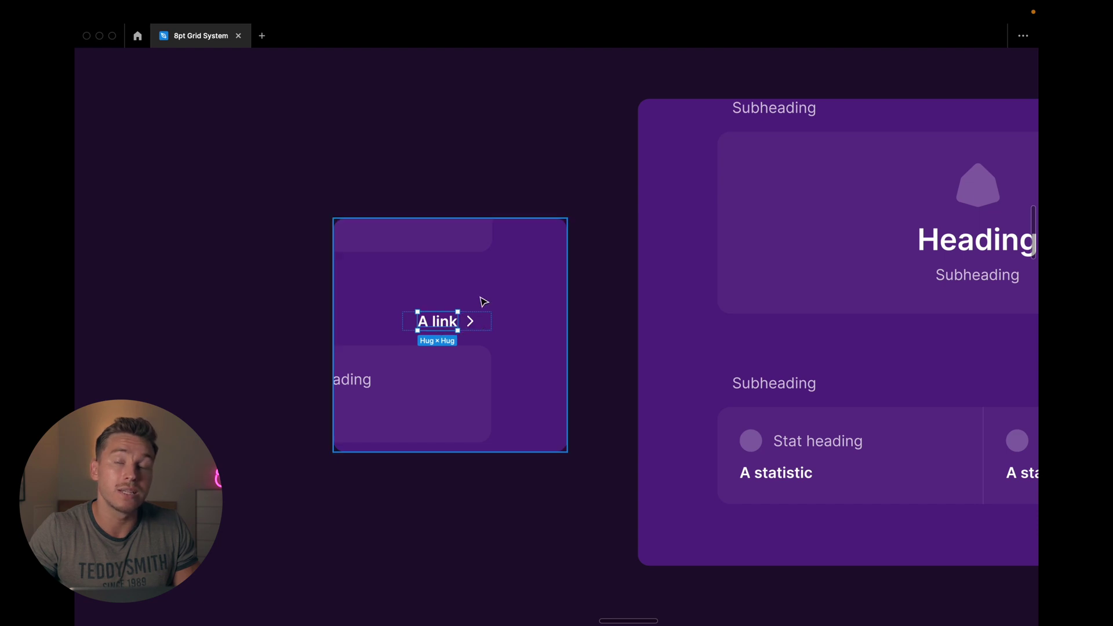
{"action": "scroll", "coordinate": [482, 301], "scroll_direction": "down", "scroll_amount": 1}
{"action": "key", "text": "ctrl+backslash"}
- Try an auto-layout gap of 8 on the 'A link' row, then undo back to 4
{"action": "left_click", "coordinate": [486, 331]}
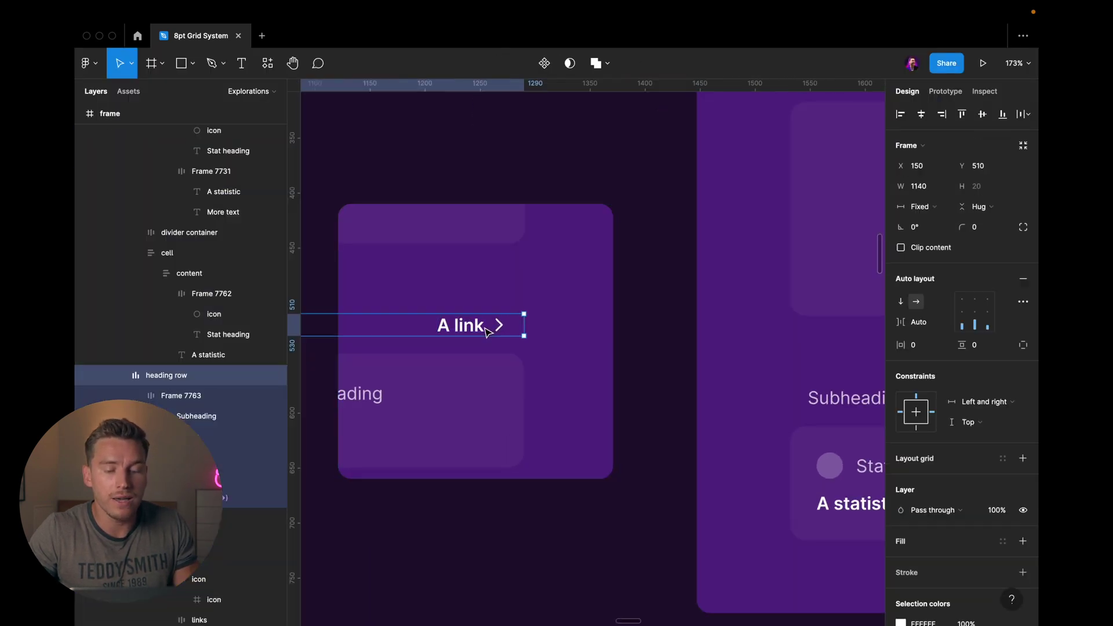
{"action": "left_click", "coordinate": [916, 322]}
{"action": "type", "text": "8"}
{"action": "key", "text": "Return"}
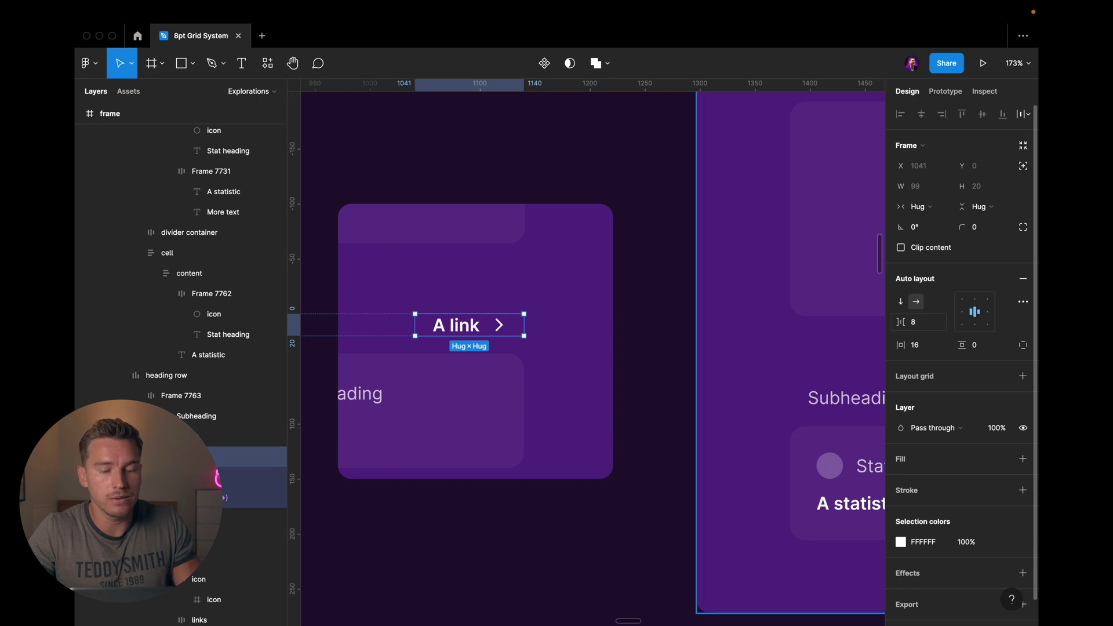
{"action": "left_click", "coordinate": [643, 330]}
{"action": "scroll", "coordinate": [644, 330], "scroll_direction": "down", "scroll_amount": 1}
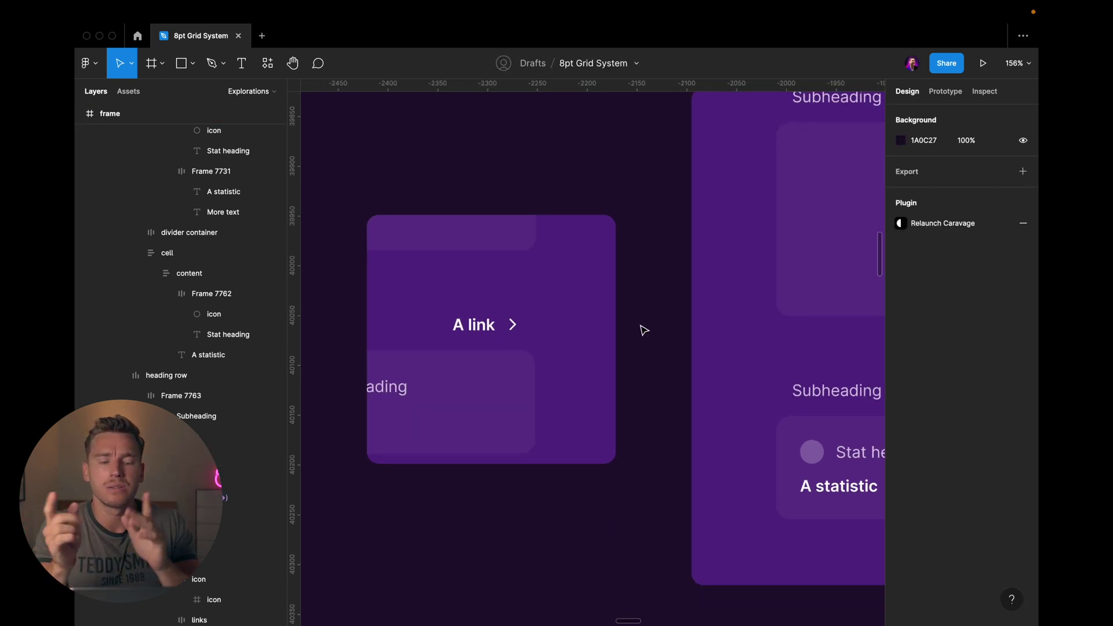
{"action": "left_click", "coordinate": [496, 328]}
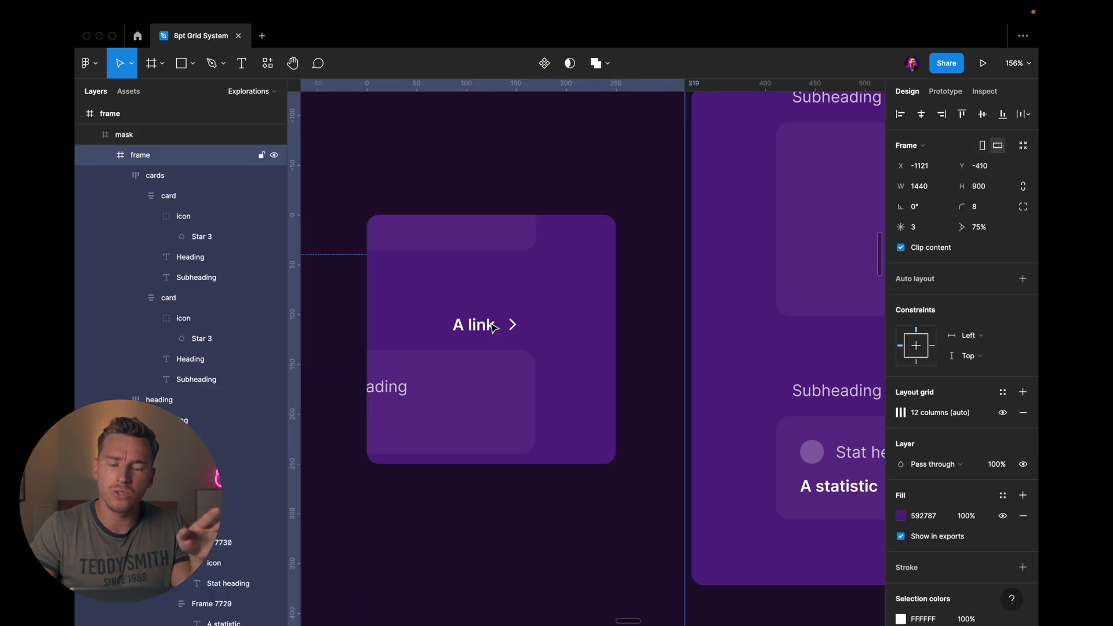
{"action": "left_click", "coordinate": [496, 329]}
{"action": "key", "text": "ctrl+z"}
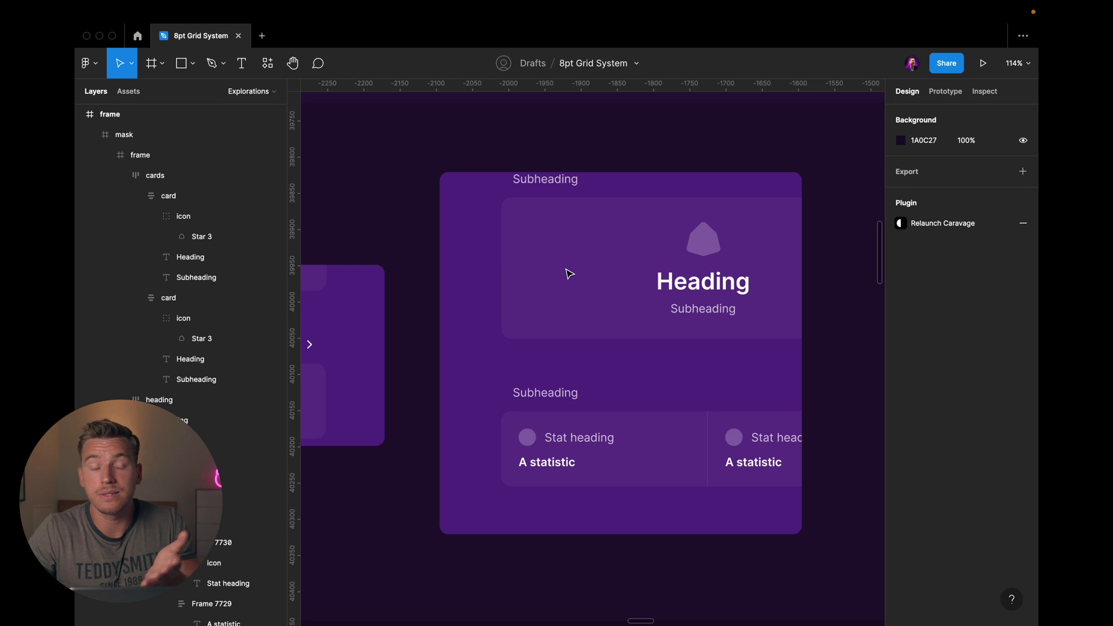
- Select the cards row and measure distances between its nested card layers
{"action": "left_click", "coordinate": [597, 276]}
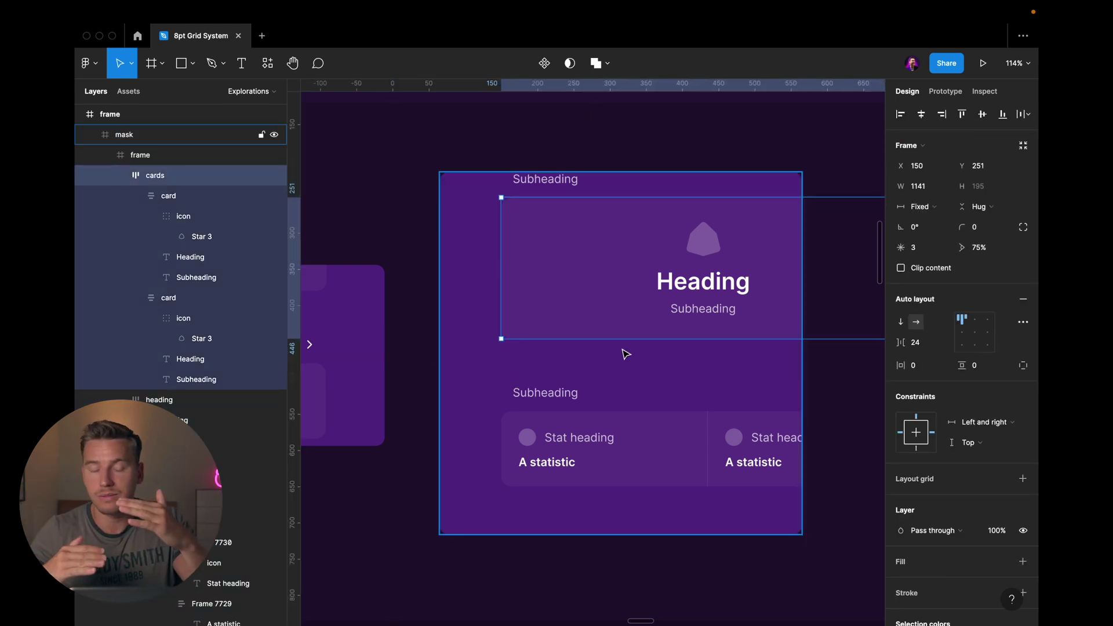
{"action": "key", "text": "super+z"}
{"action": "key", "text": "super+z"}
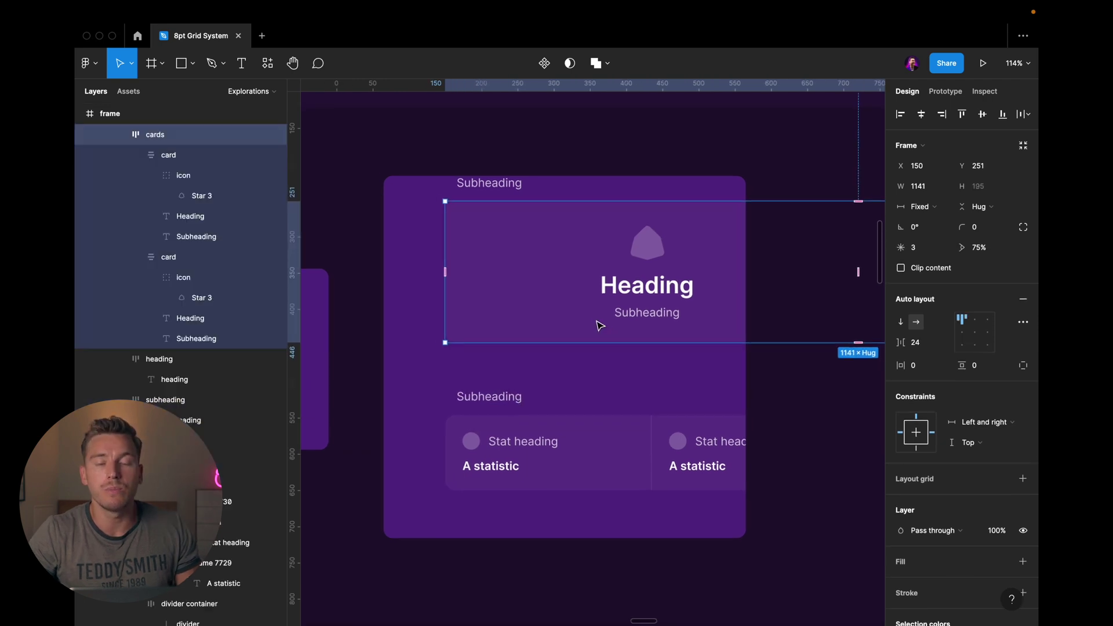
{"action": "scroll", "coordinate": [600, 326], "scroll_direction": "right", "scroll_amount": 1}
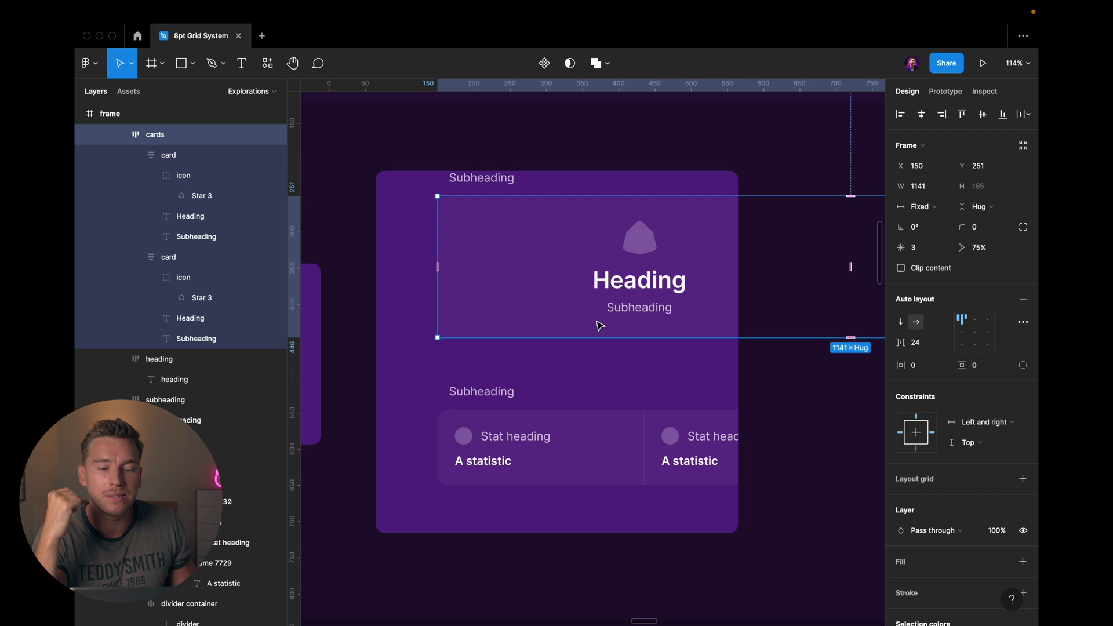
{"action": "key", "text": "alt"}
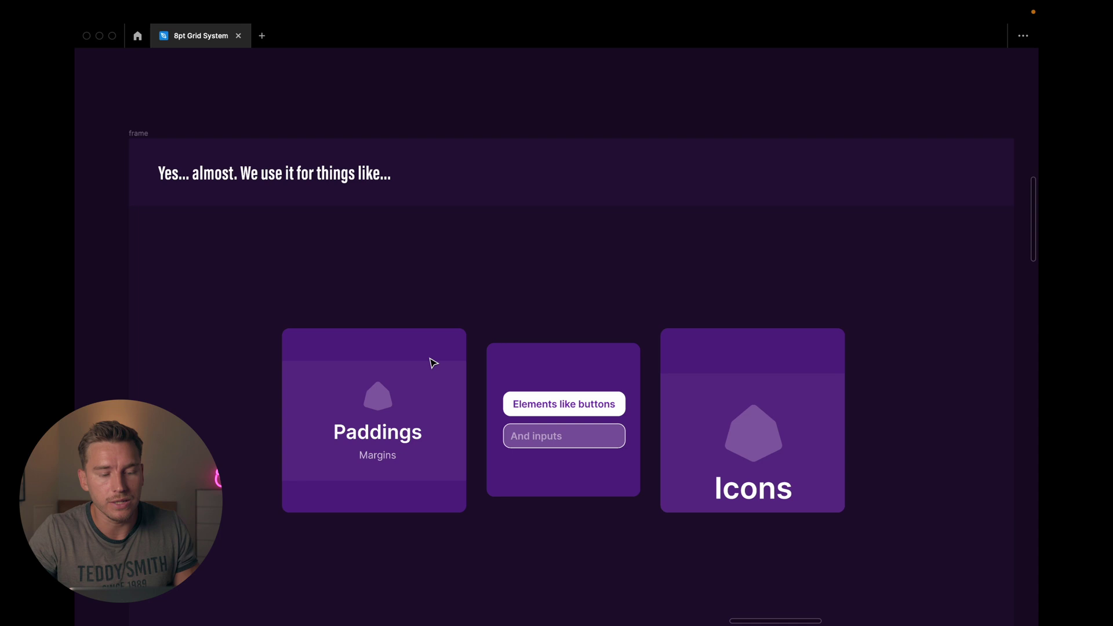
- Measure the Paddings card's 56×56 icon, 32 below the frame top, and select the 'Paddings' text
{"action": "left_click", "coordinate": [438, 343]}
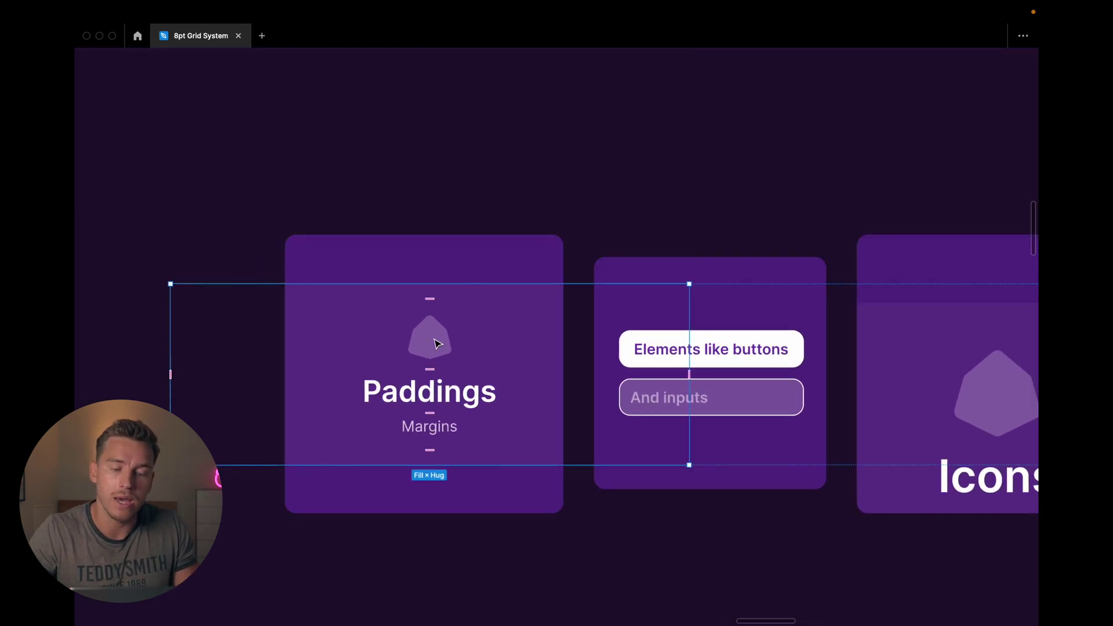
{"action": "left_click", "coordinate": [438, 344]}
{"action": "key", "text": "alt"}
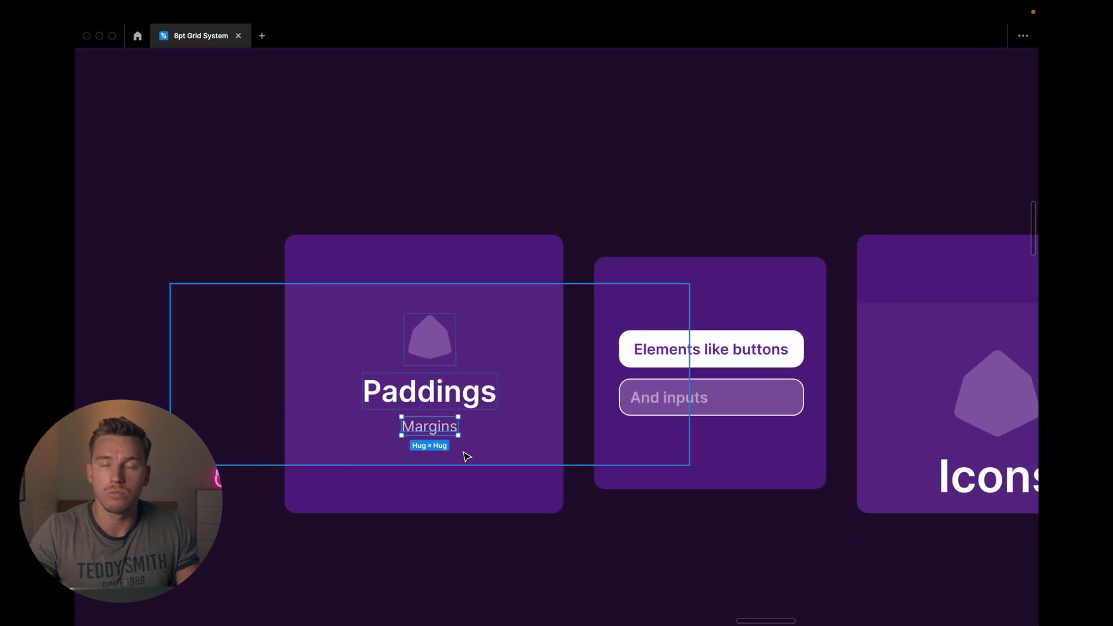
{"action": "left_click", "coordinate": [448, 394]}
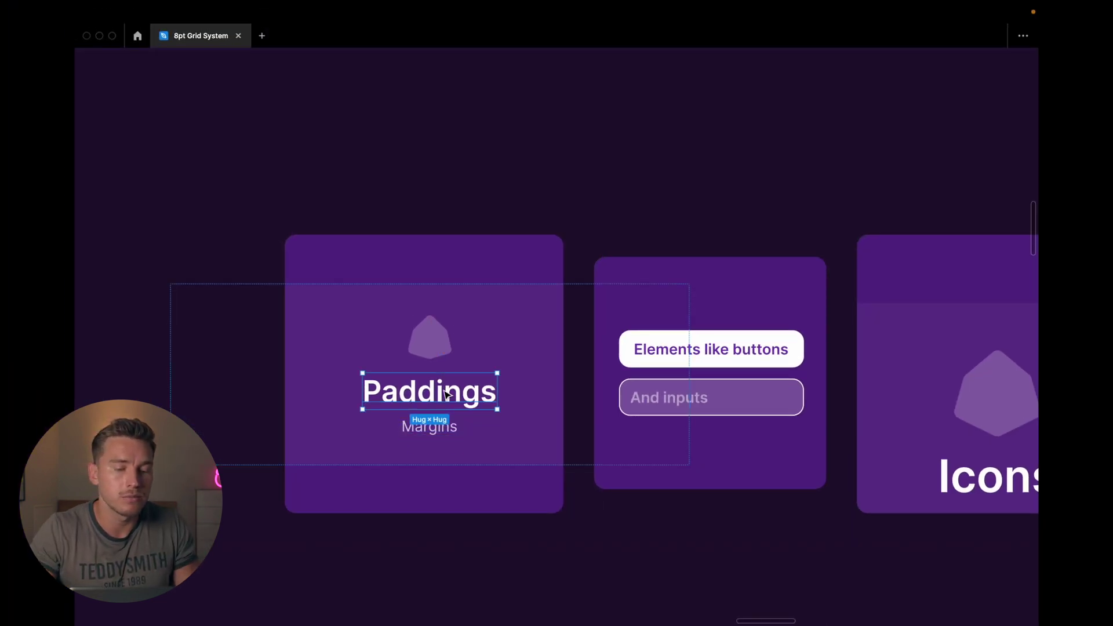
{"action": "left_click", "coordinate": [554, 228]}
{"action": "scroll", "coordinate": [556, 228], "scroll_direction": "right", "scroll_amount": 3}
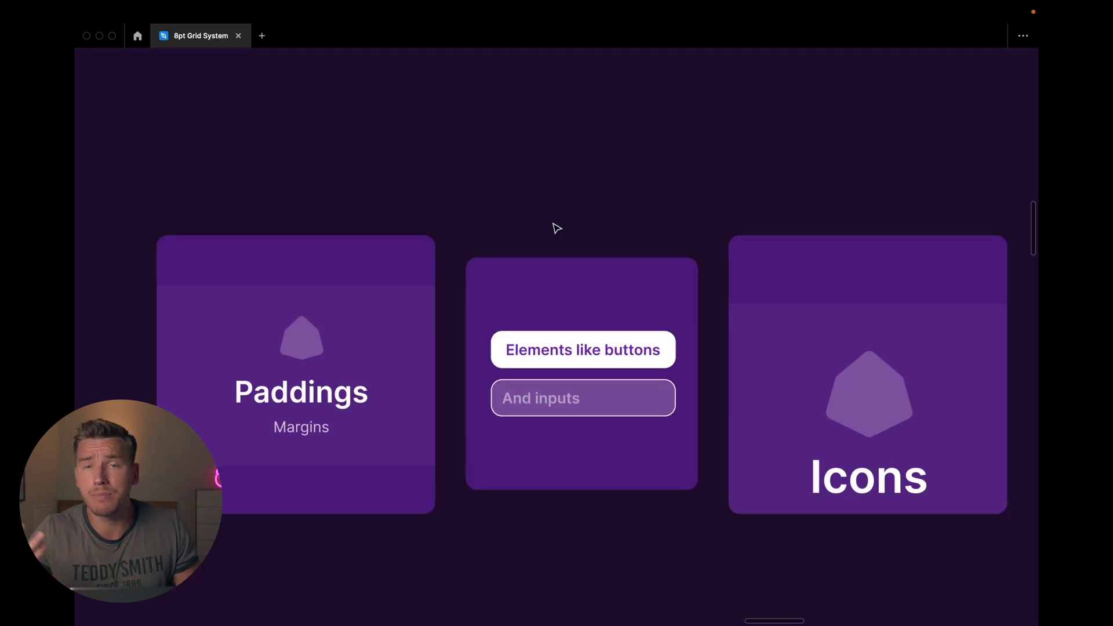
- Select the 'And inputs' field and the 'Elements like buttons' text with editor panels shown
{"action": "left_click", "coordinate": [576, 400]}
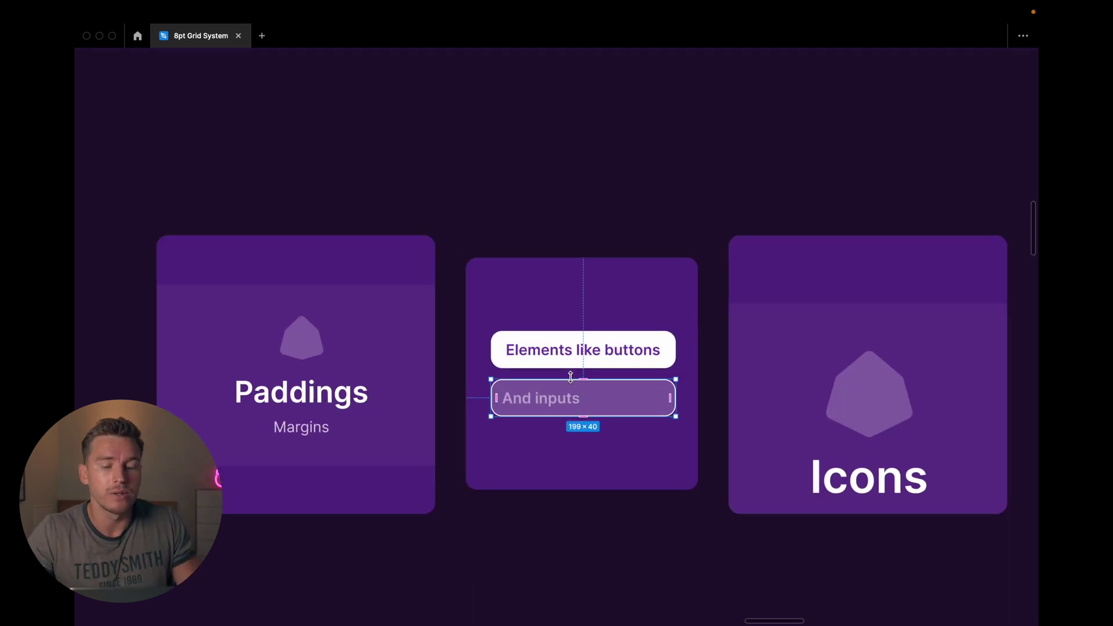
{"action": "key", "text": "ctrl+backslash"}
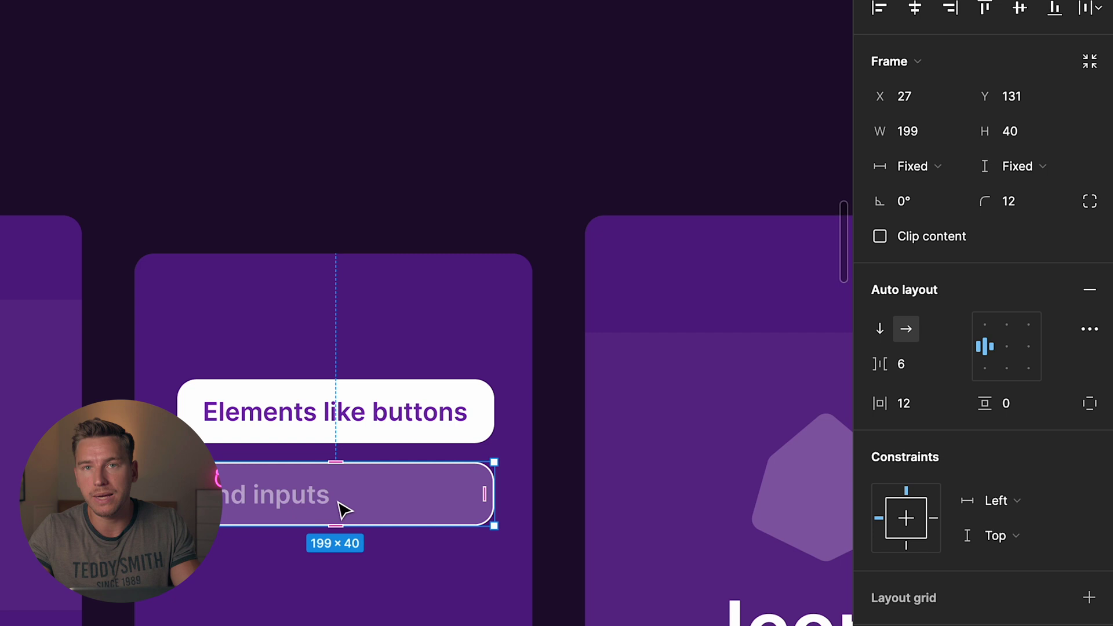
{"action": "scroll", "coordinate": [333, 412], "scroll_direction": "up", "scroll_amount": 1}
{"action": "double_click", "coordinate": [347, 412]}
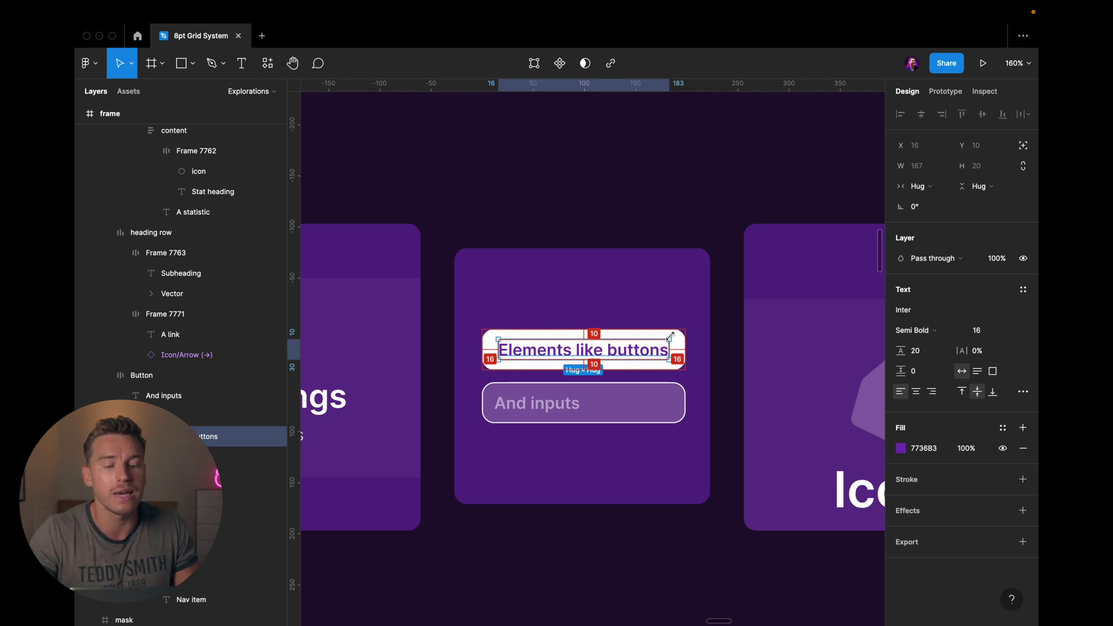
{"action": "key", "text": "Escape"}
- Select the Icons card and its polygon icon, then scroll to the container-widths frame
{"action": "scroll", "coordinate": [636, 402], "scroll_direction": "right", "scroll_amount": 10}
{"action": "left_click", "coordinate": [635, 403]}
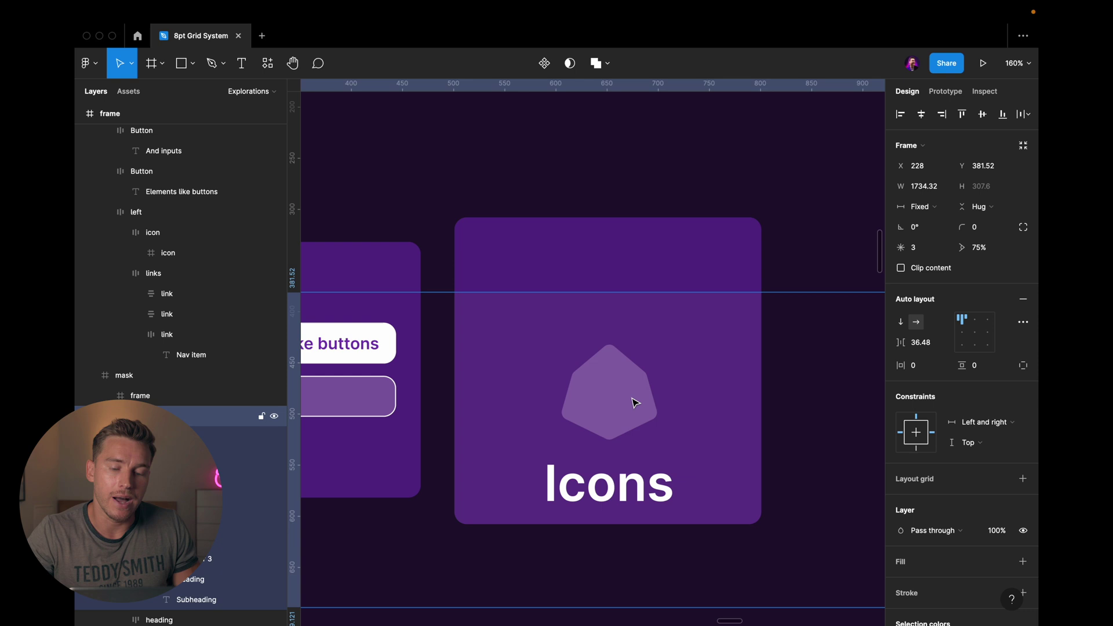
{"action": "double_click", "coordinate": [634, 400]}
{"action": "scroll", "coordinate": [619, 397], "scroll_direction": "right", "scroll_amount": 2}
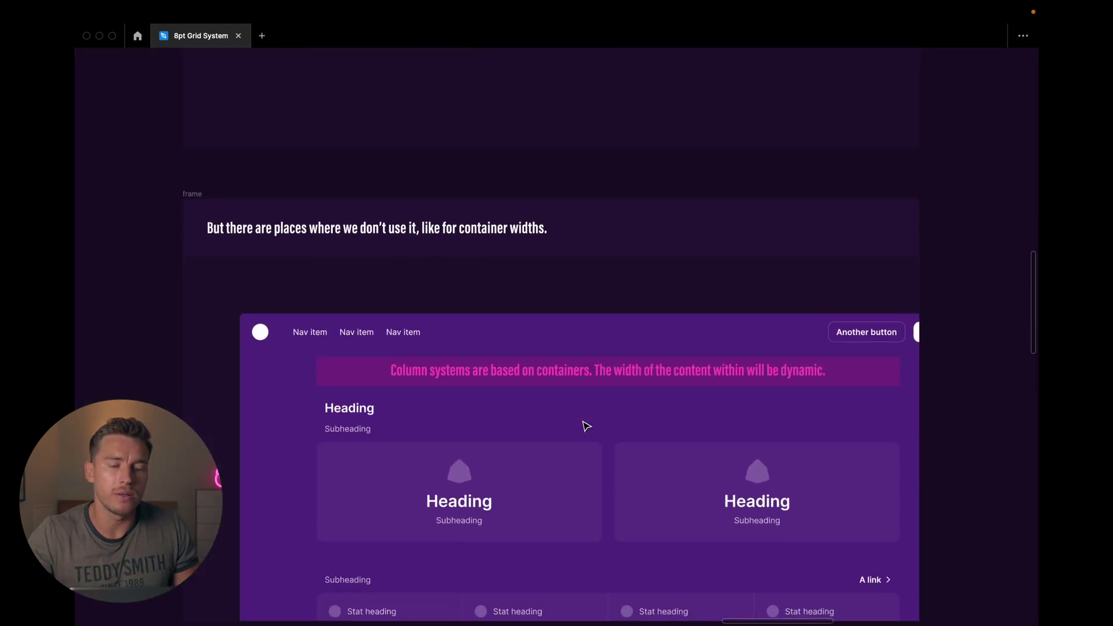
- Select the pink column-systems banner and show the layout grids with the editor panels
{"action": "scroll", "coordinate": [586, 427], "scroll_direction": "down", "scroll_amount": 1}
{"action": "scroll", "coordinate": [586, 427], "scroll_direction": "down", "scroll_amount": 1}
{"action": "scroll", "coordinate": [586, 427], "scroll_direction": "up", "scroll_amount": 3}
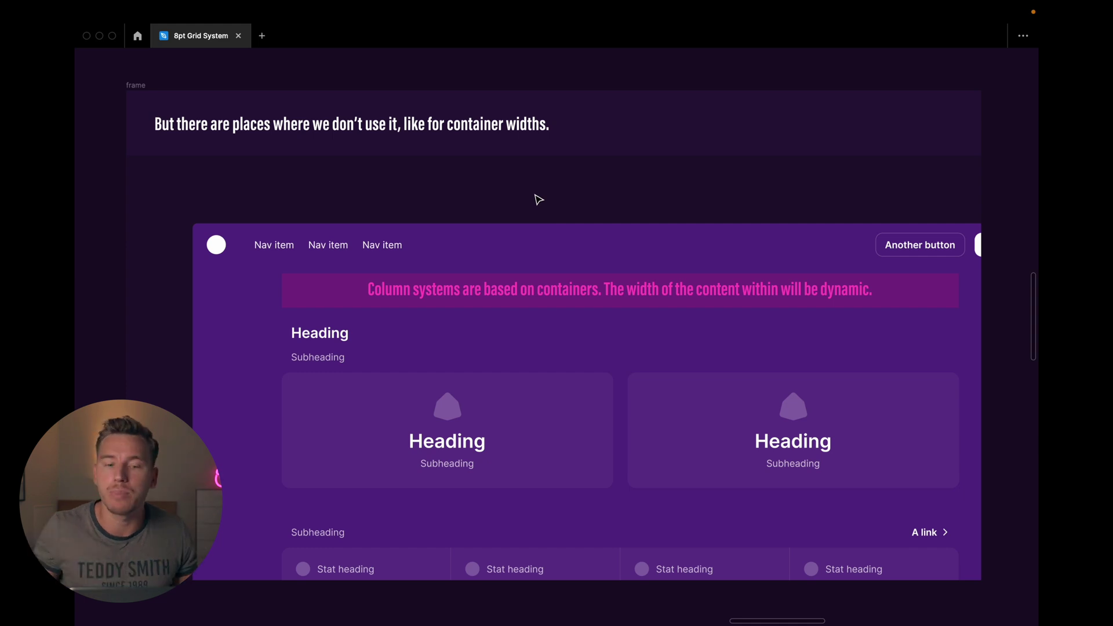
{"action": "left_click", "coordinate": [580, 301]}
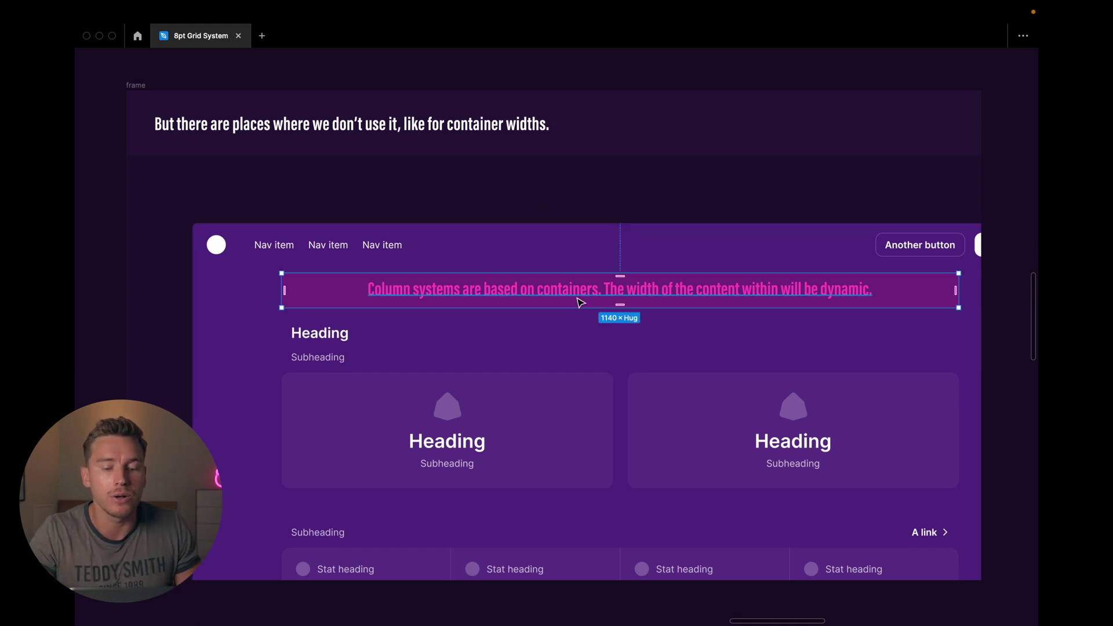
{"action": "key", "text": "super+backslash"}
{"action": "key", "text": "ctrl+g"}
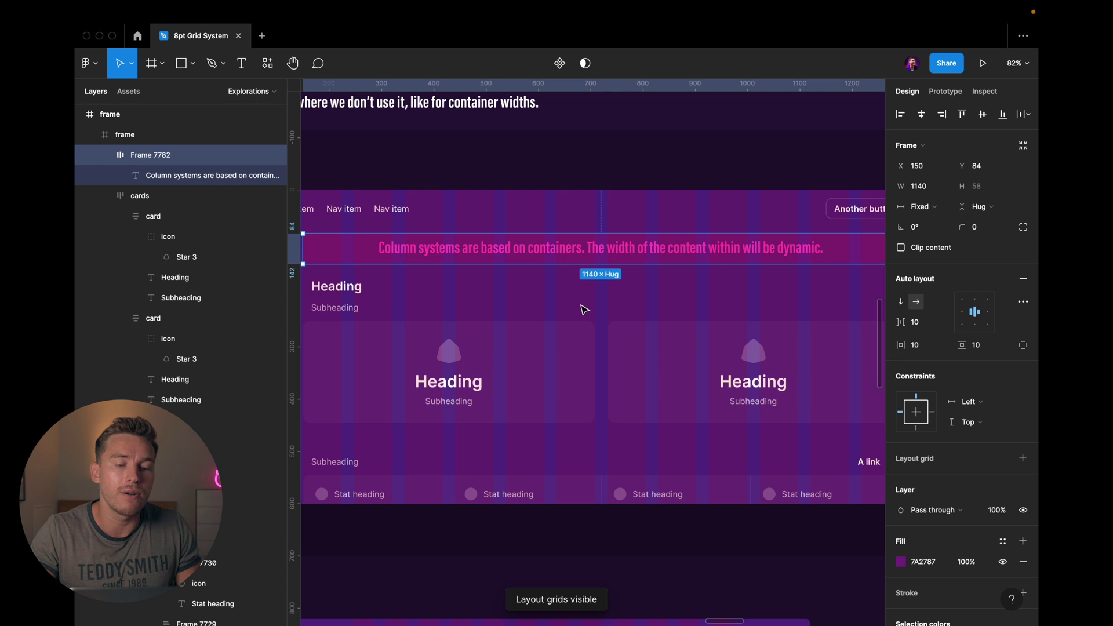
- Hide the interface and advance to the 'Width based on columns, not multiples.' frame
{"action": "scroll", "coordinate": [584, 310], "scroll_direction": "up", "scroll_amount": 1}
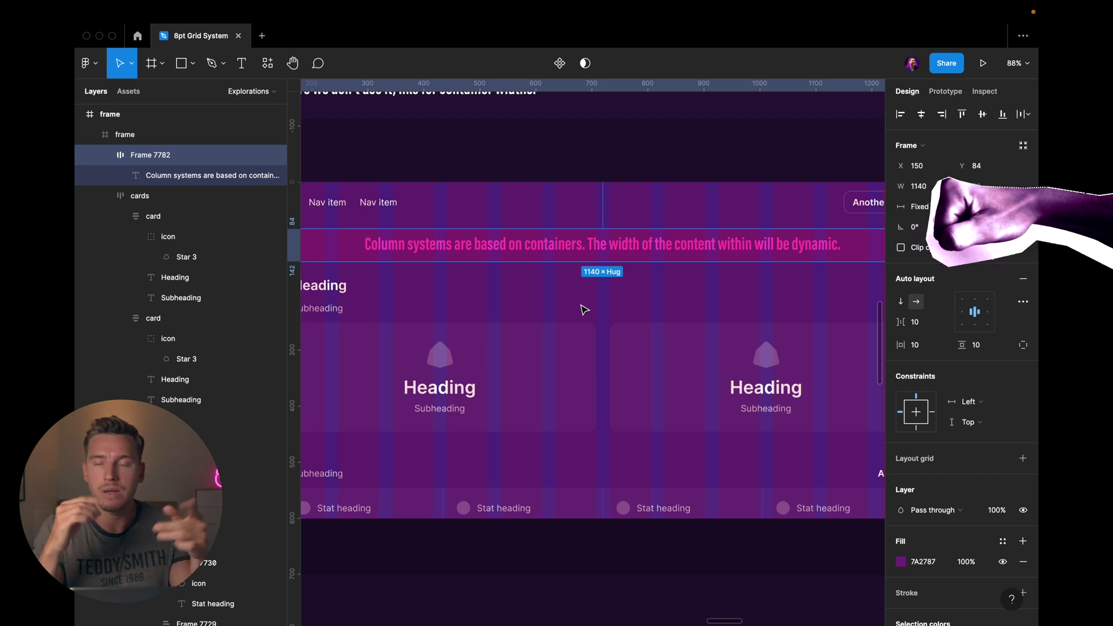
{"action": "scroll", "coordinate": [583, 310], "scroll_direction": "down", "scroll_amount": 1}
{"action": "key", "text": "ctrl+backslash"}
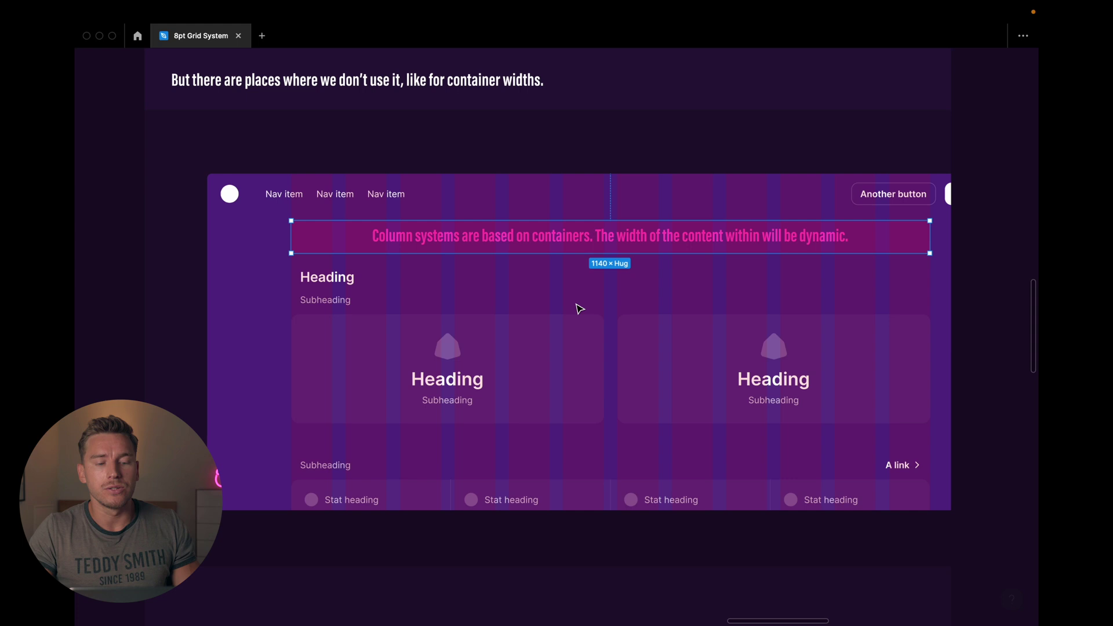
{"action": "key", "text": "n"}
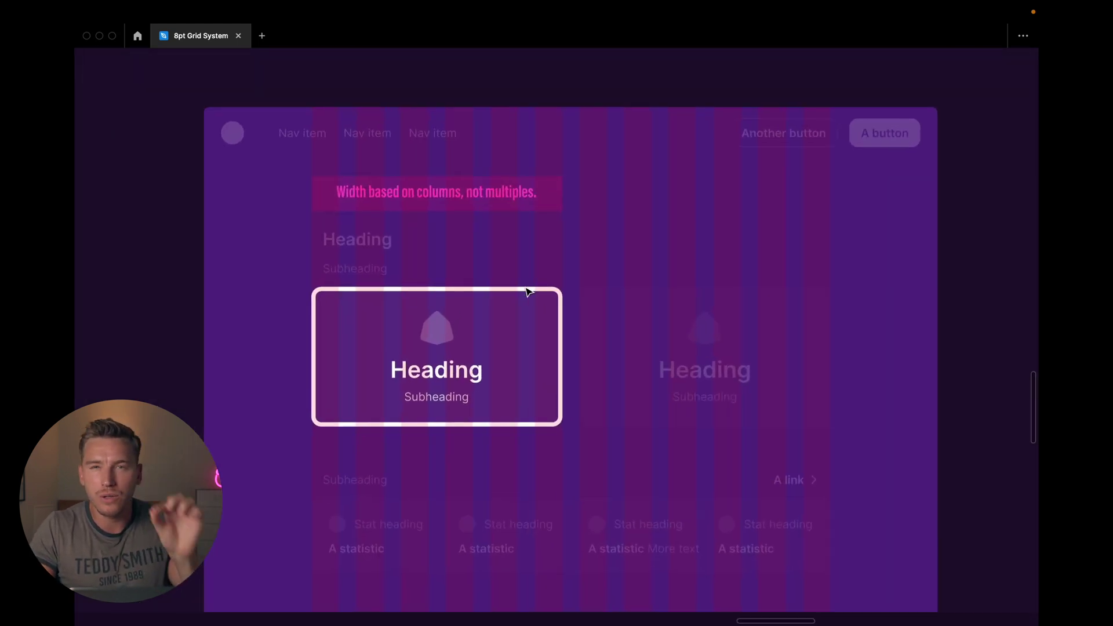
- Check the left Heading card's 350.5 width, then the 320px card in the multiples-of-8 example
{"action": "left_click", "coordinate": [461, 347]}
{"action": "left_click", "coordinate": [435, 324]}
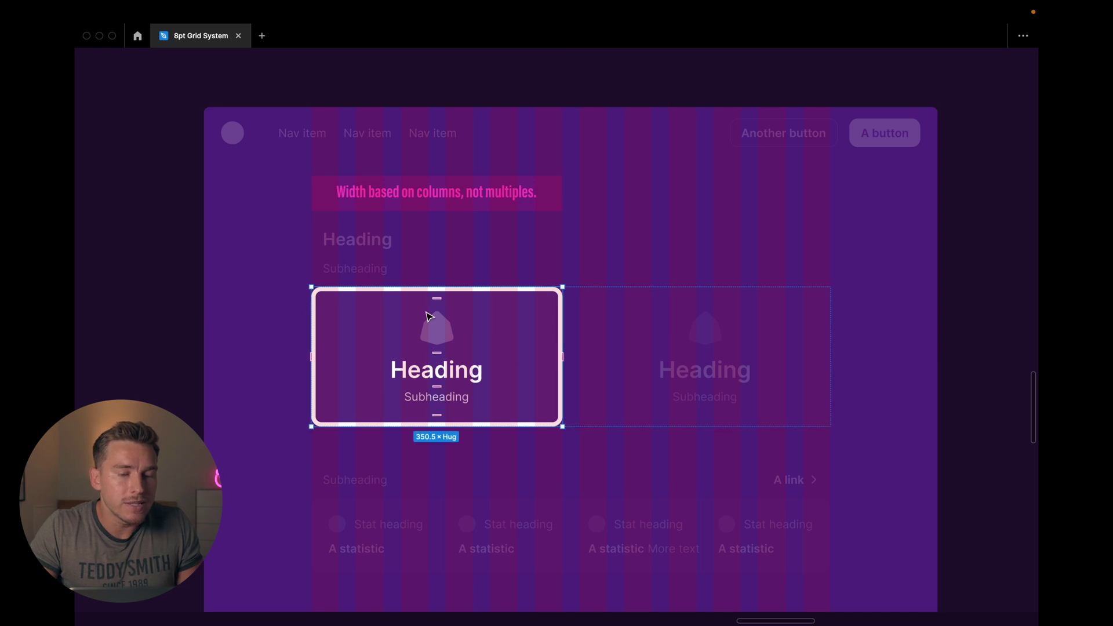
{"action": "scroll", "coordinate": [432, 320], "scroll_direction": "down", "scroll_amount": 2}
{"action": "key", "text": "shift+n"}
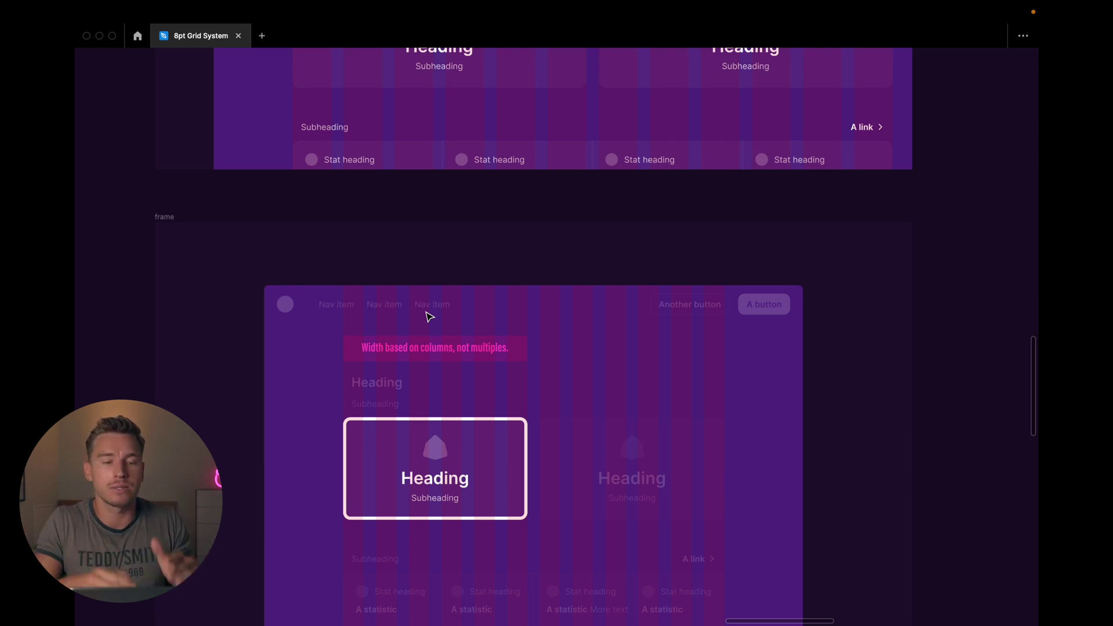
{"action": "key", "text": "shift+n"}
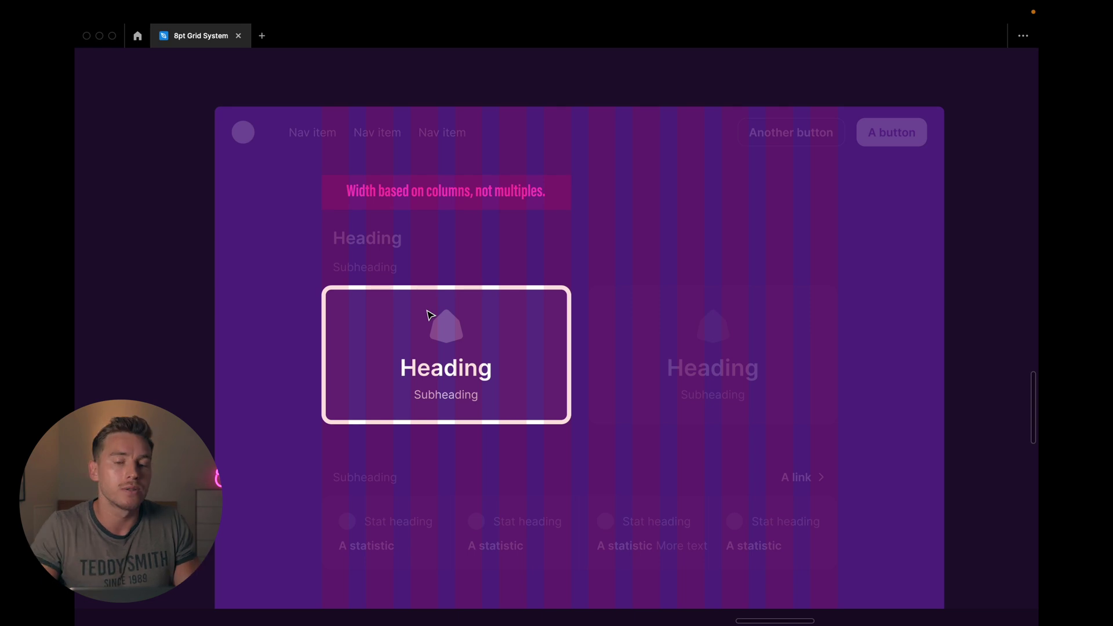
{"action": "left_click", "coordinate": [429, 315]}
{"action": "double_click", "coordinate": [429, 315]}
{"action": "key", "text": "super+backslash"}
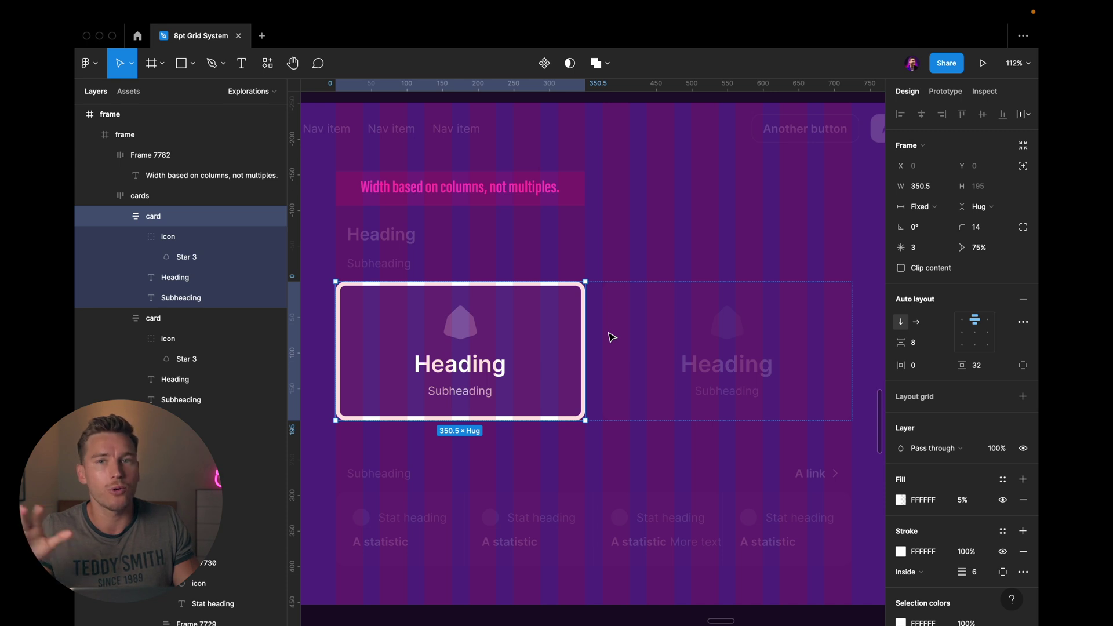
{"action": "key", "text": "n"}
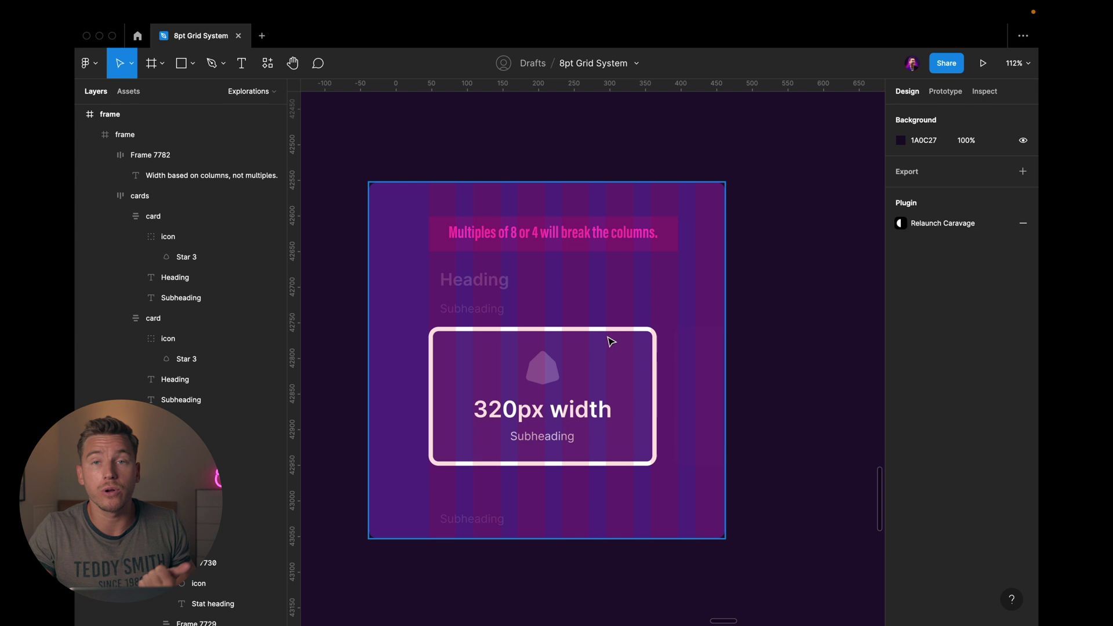
{"action": "left_click", "coordinate": [603, 357], "text": "super"}
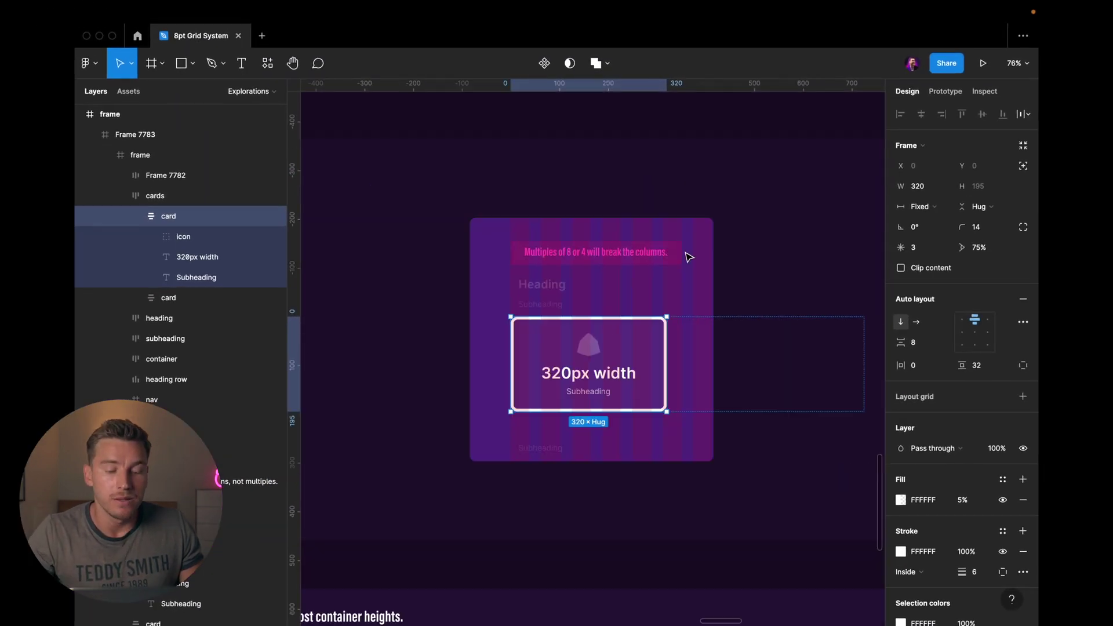
- Hide the interface panels and scroll onto the 'Also, most container heights.' frame
{"action": "scroll", "coordinate": [688, 256], "scroll_direction": "down", "scroll_amount": 5}
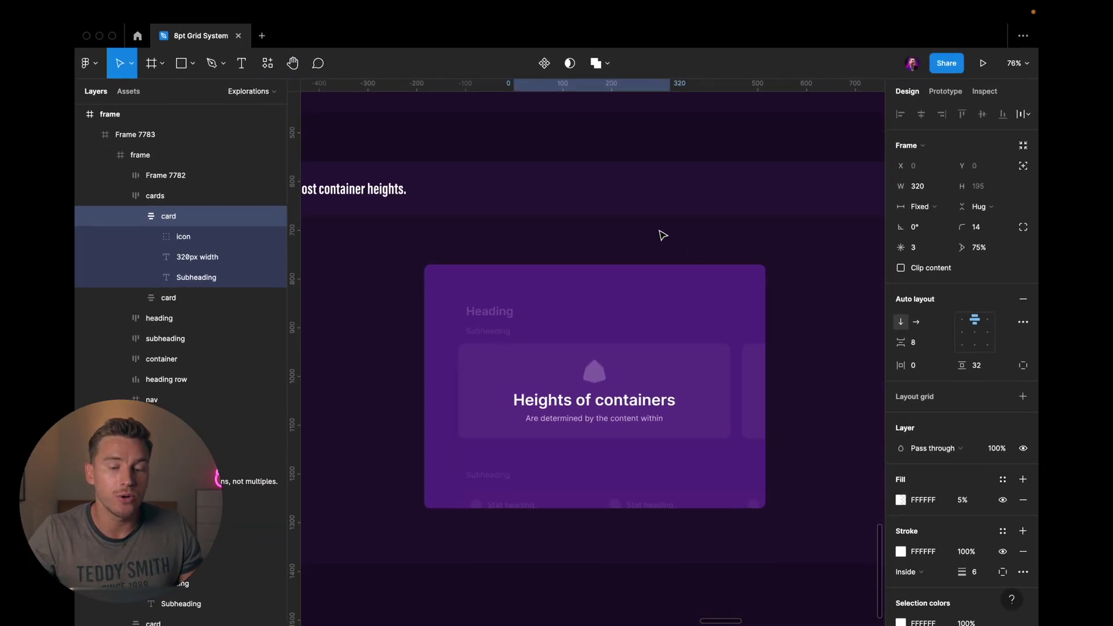
{"action": "scroll", "coordinate": [663, 236], "scroll_direction": "up", "scroll_amount": 2}
{"action": "key", "text": "ctrl+backslash"}
{"action": "scroll", "coordinate": [663, 236], "scroll_direction": "up", "scroll_amount": 2}
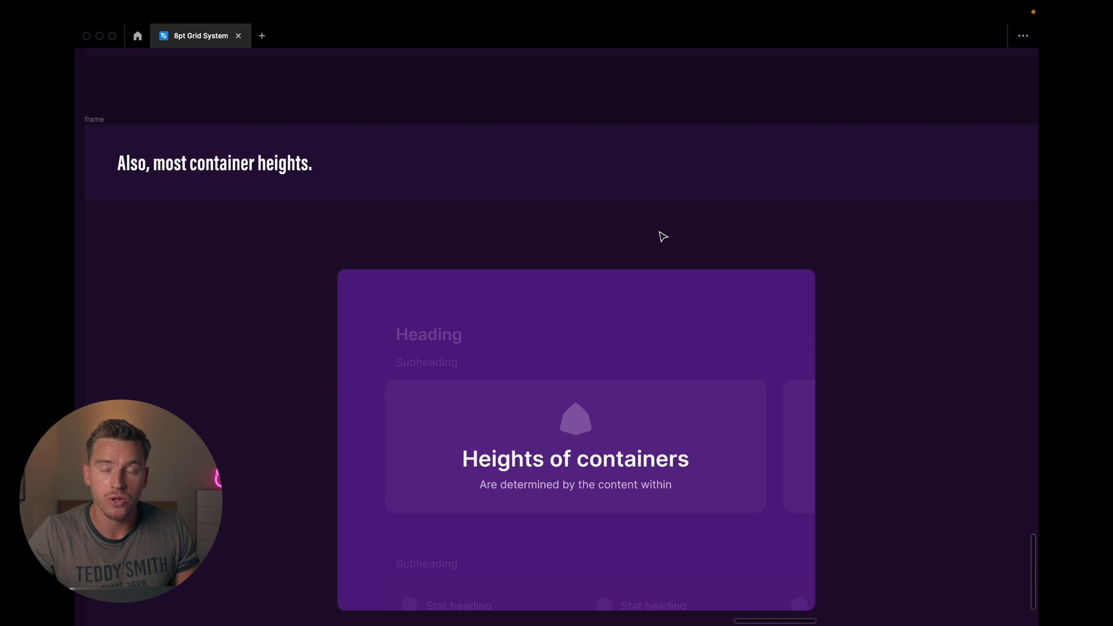
{"action": "scroll", "coordinate": [663, 236], "scroll_direction": "down", "scroll_amount": 2}
{"action": "scroll", "coordinate": [659, 238], "scroll_direction": "up", "scroll_amount": 1}
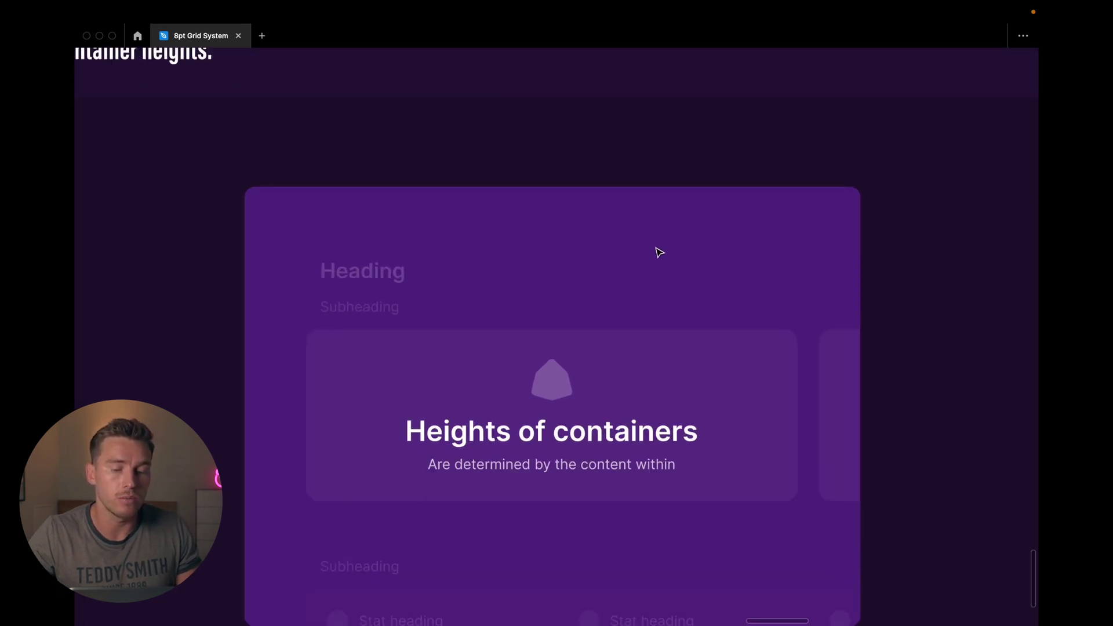
{"action": "scroll", "coordinate": [657, 249], "scroll_direction": "down", "scroll_amount": 3}
{"action": "scroll", "coordinate": [659, 251], "scroll_direction": "down", "scroll_amount": 2}
{"action": "scroll", "coordinate": [596, 325], "scroll_direction": "up", "scroll_amount": 3}
- Inspect the card's 56×56 icon and heading, then confirm the card hugs its content at 195 high
{"action": "left_click", "coordinate": [581, 323]}
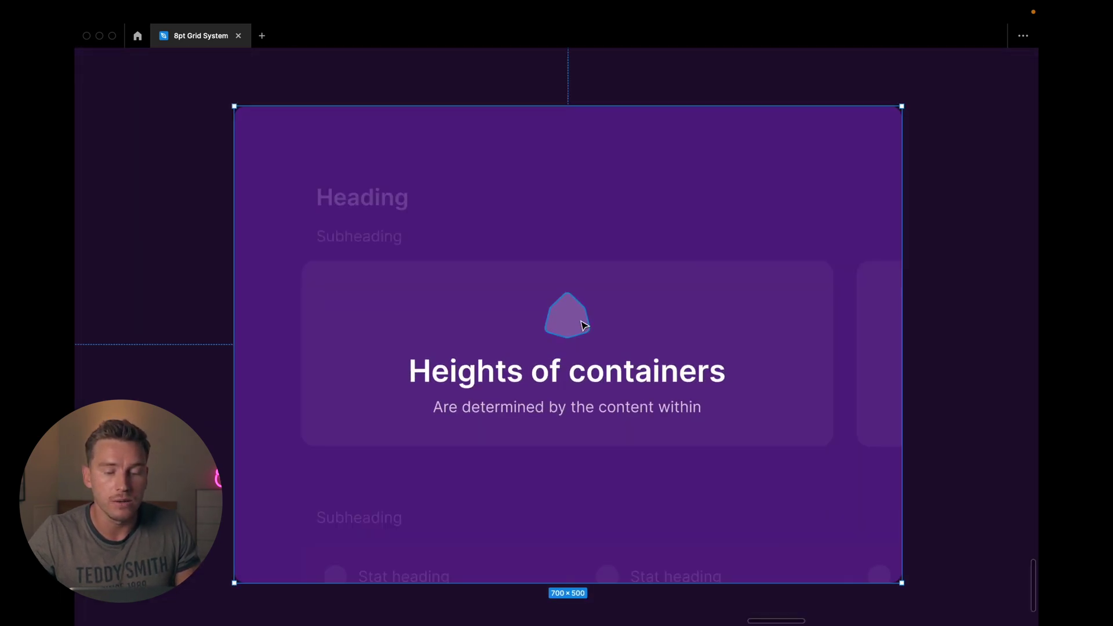
{"action": "double_click", "coordinate": [582, 323]}
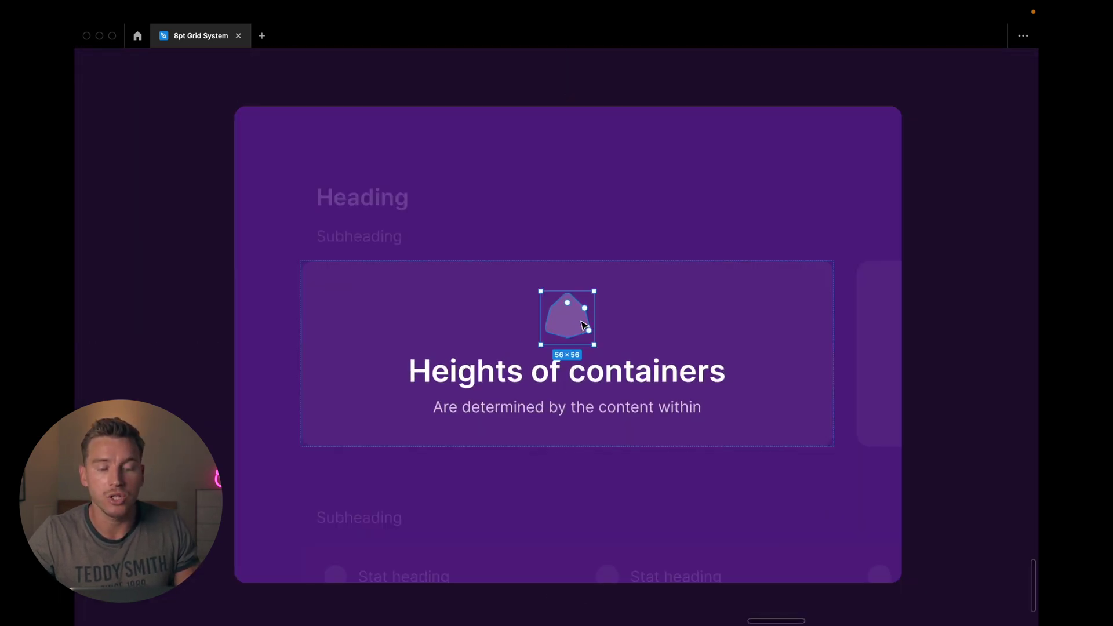
{"action": "left_click", "coordinate": [582, 376]}
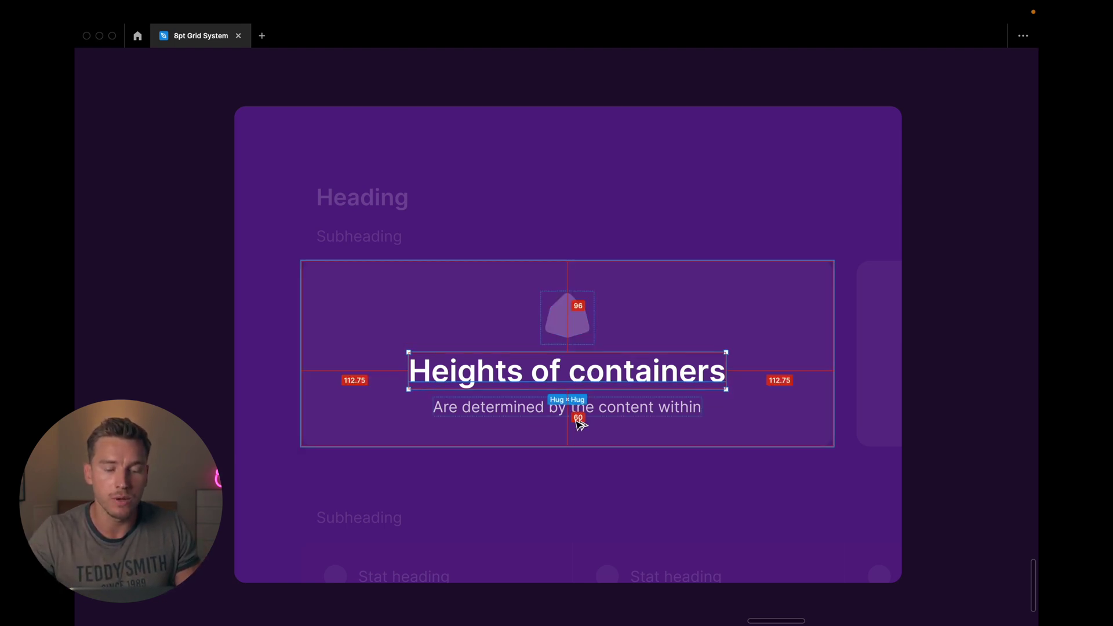
{"action": "left_click", "coordinate": [577, 317]}
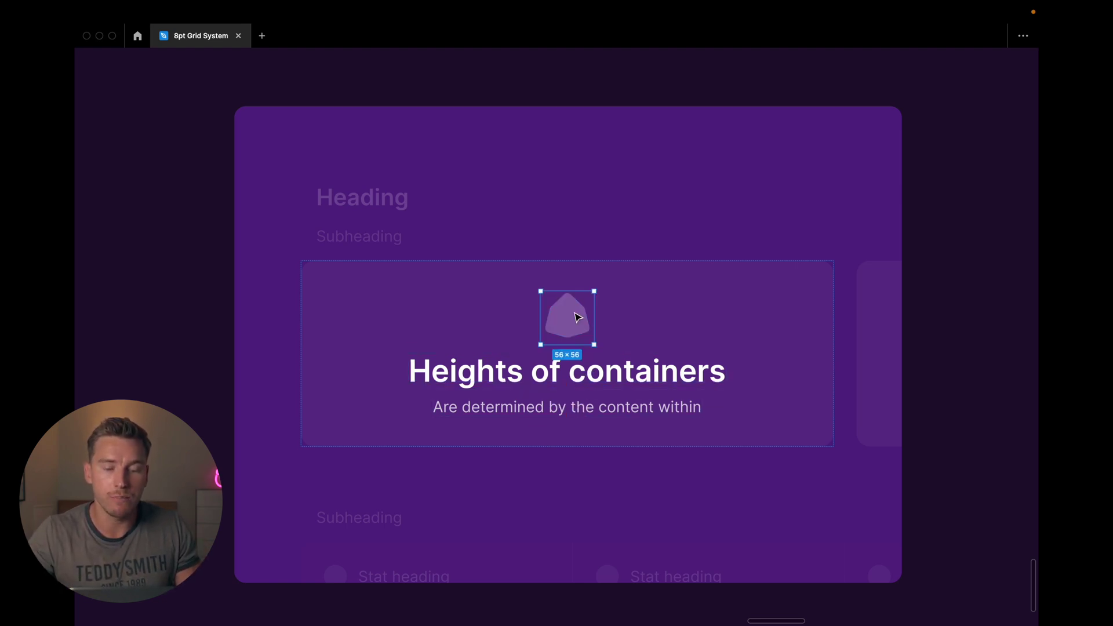
{"action": "left_click", "coordinate": [588, 284]}
{"action": "key", "text": "super+backslash"}
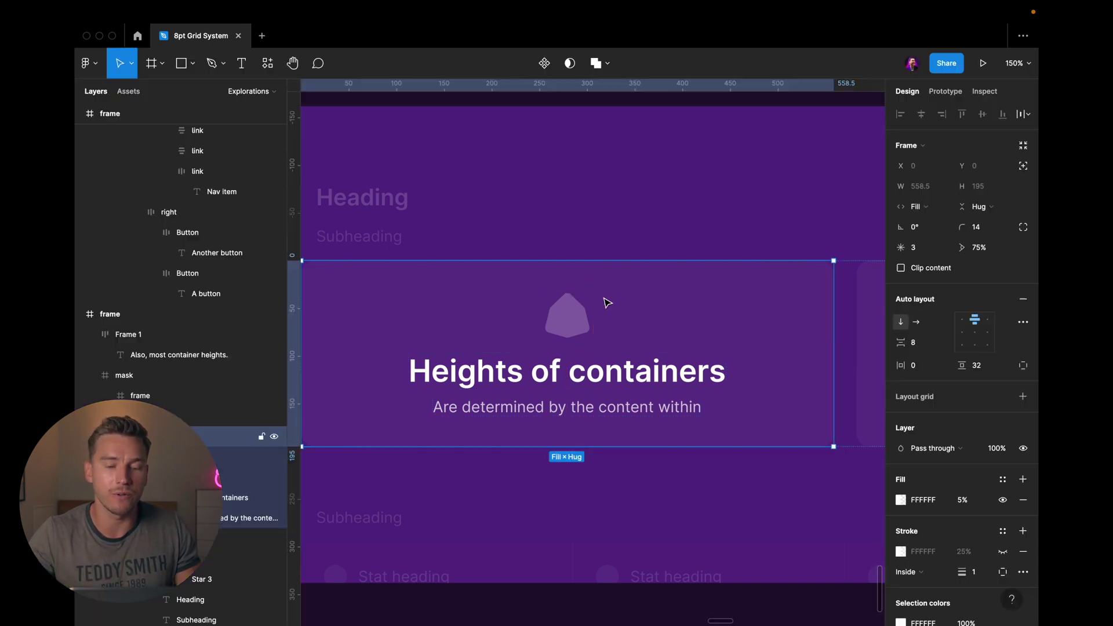
{"action": "scroll", "coordinate": [607, 303], "scroll_direction": "down", "scroll_amount": 2}
{"action": "scroll", "coordinate": [607, 303], "scroll_direction": "up", "scroll_amount": 1}
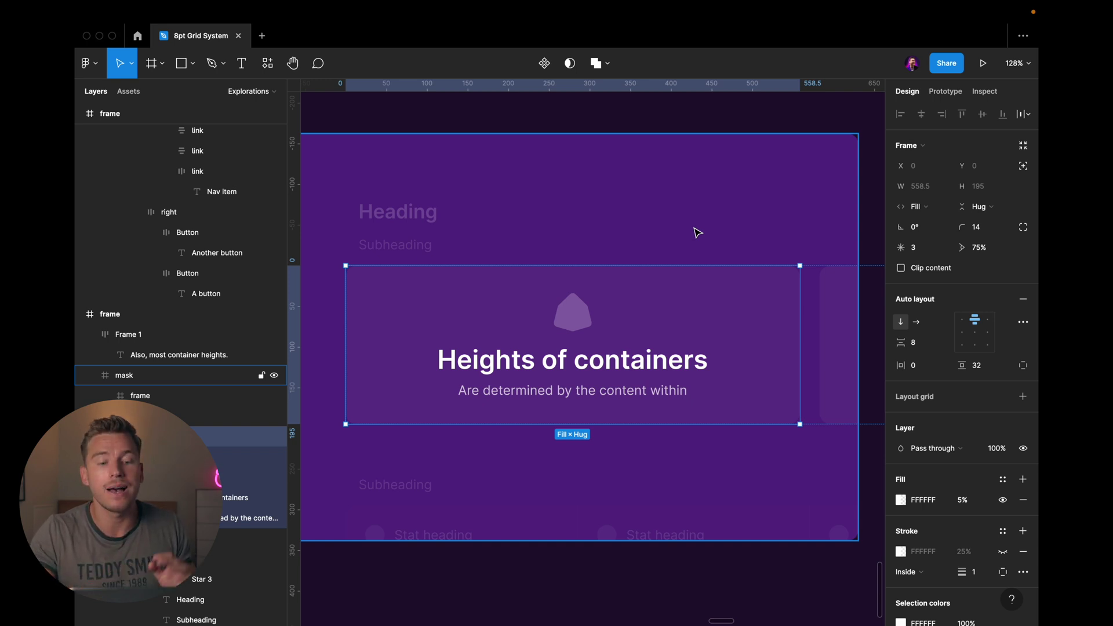
- Move to the 'When do we break the rules?' example, zoom to fit, and hide layout grids
{"action": "scroll", "coordinate": [697, 232], "scroll_direction": "down", "scroll_amount": 2}
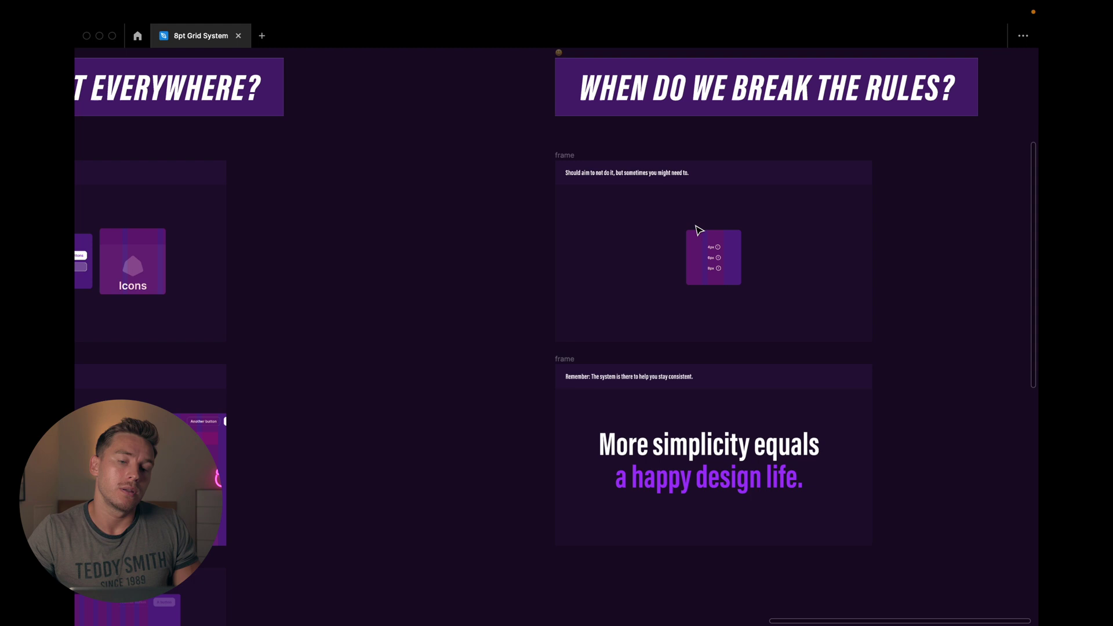
{"action": "key", "text": "shift+2"}
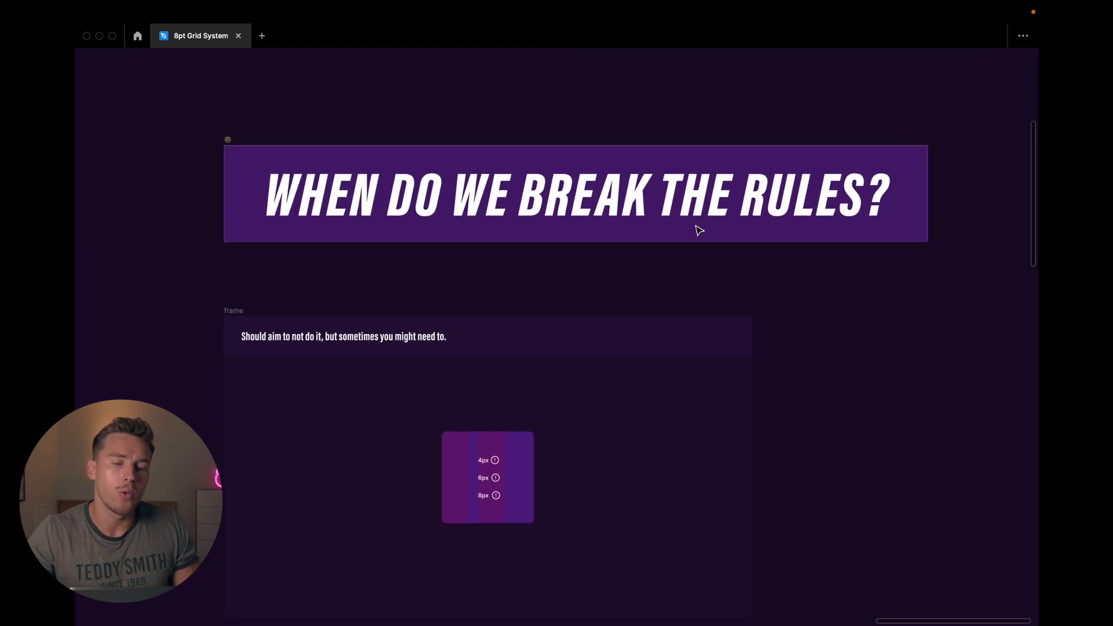
{"action": "key", "text": "n"}
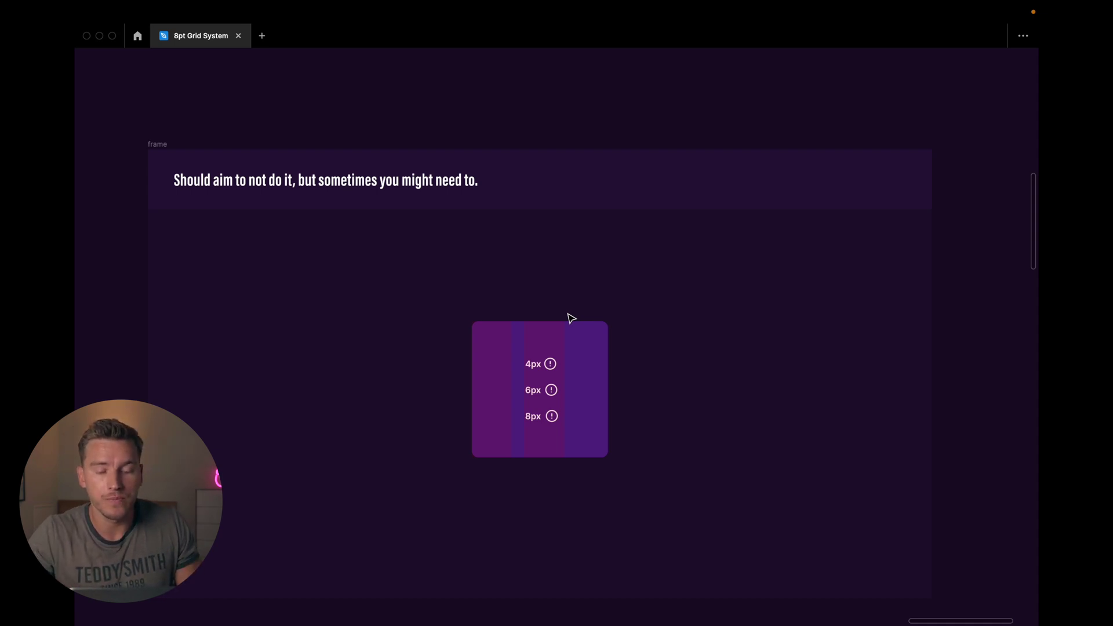
{"action": "key", "text": "shift+2"}
{"action": "key", "text": "ctrl+g"}
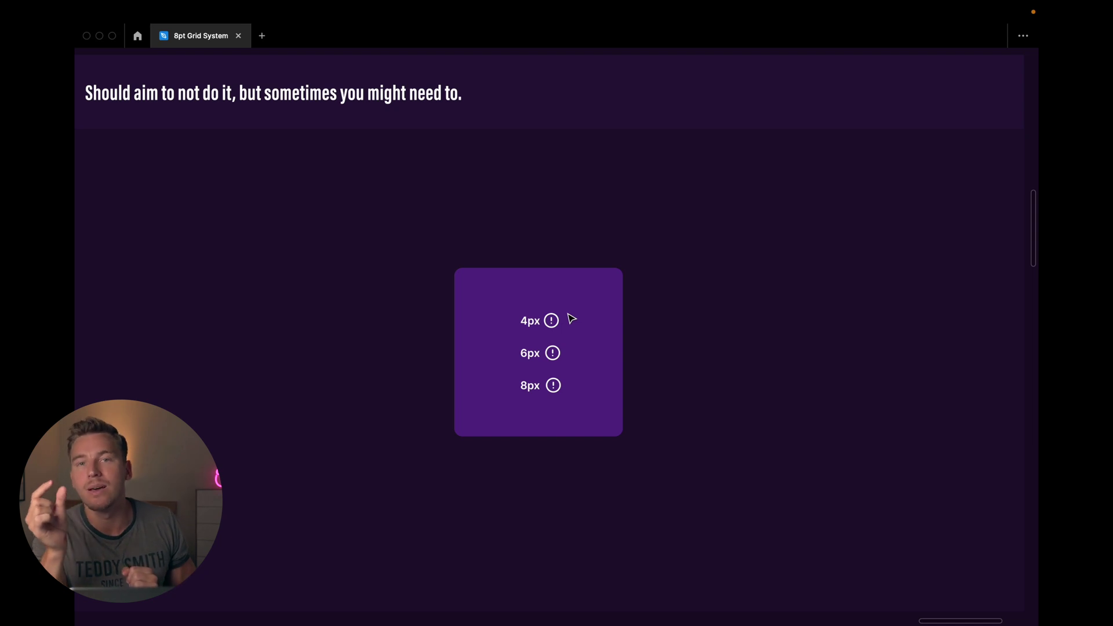
- Select the 250×250 card and its 4px, 6px and 8px labels in turn
{"action": "scroll", "coordinate": [565, 320], "scroll_direction": "down", "scroll_amount": 1}
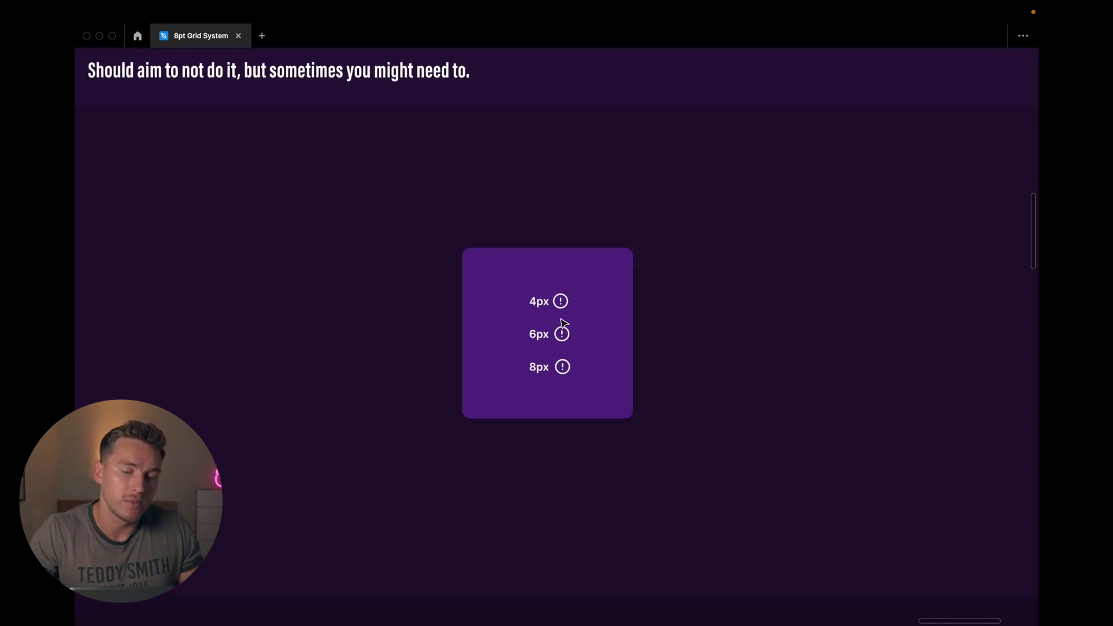
{"action": "scroll", "coordinate": [562, 322], "scroll_direction": "up", "scroll_amount": 2}
{"action": "left_click", "coordinate": [554, 307]}
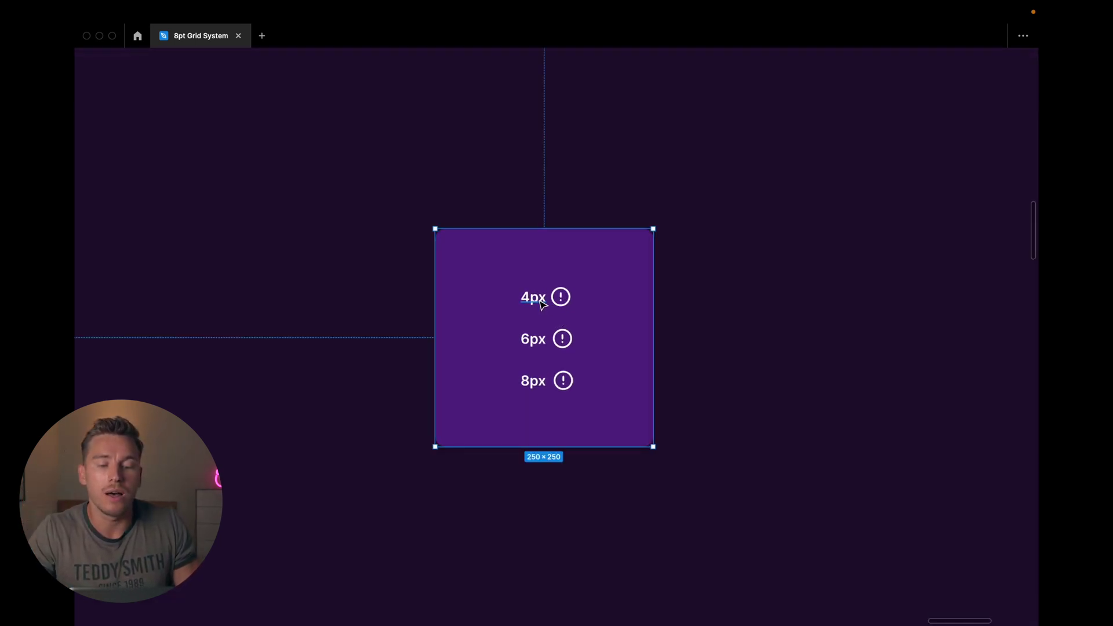
{"action": "left_click", "coordinate": [542, 303]}
{"action": "left_click", "coordinate": [545, 343]}
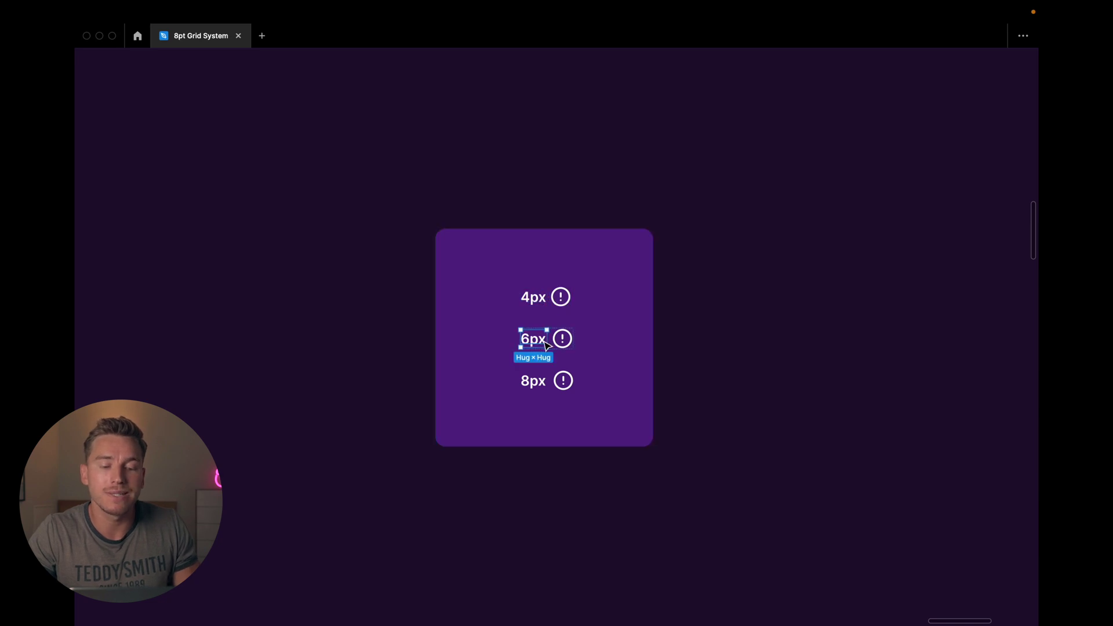
{"action": "left_click", "coordinate": [536, 383]}
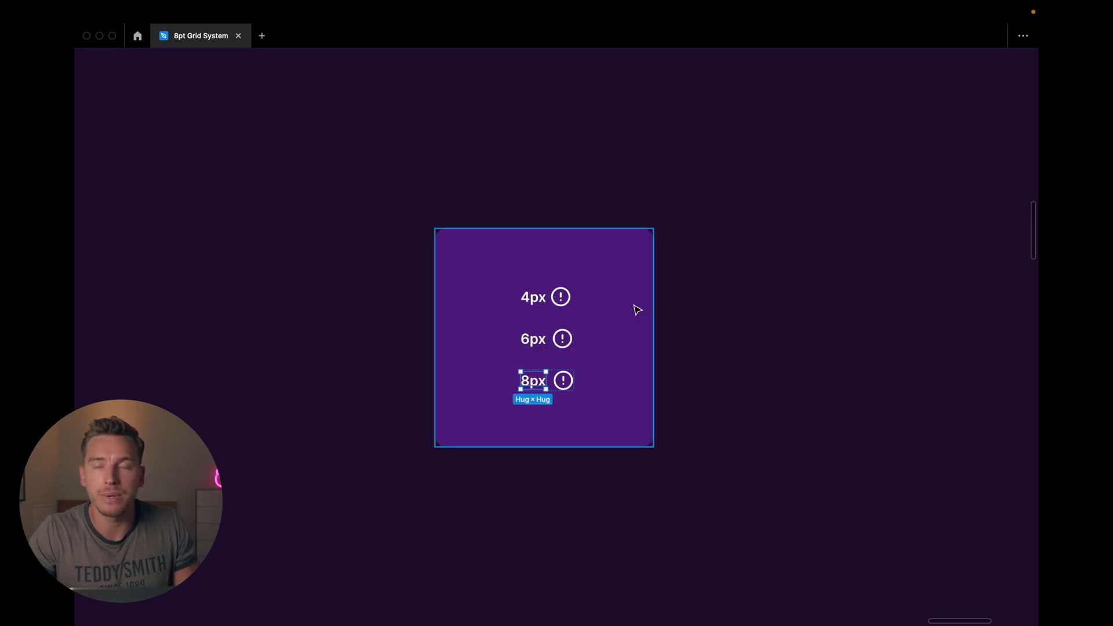
{"action": "key", "text": "Escape"}
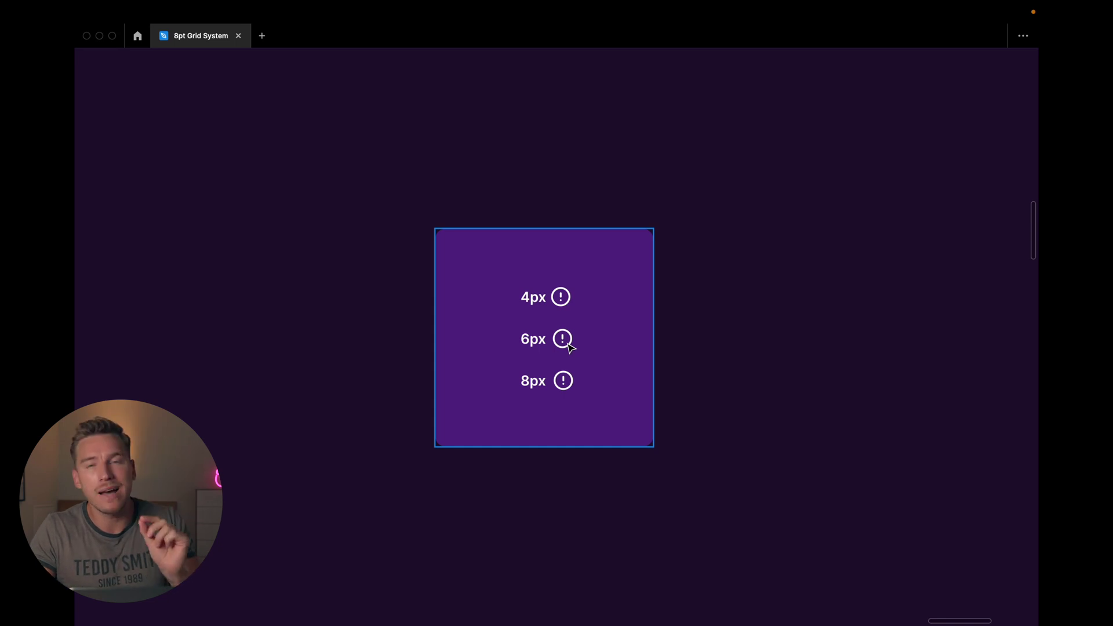
- Scroll the canvas to the closing 'Remember: The system is there to help you stay consistent.' frame
{"action": "scroll", "coordinate": [571, 346], "scroll_direction": "down", "scroll_amount": 10}
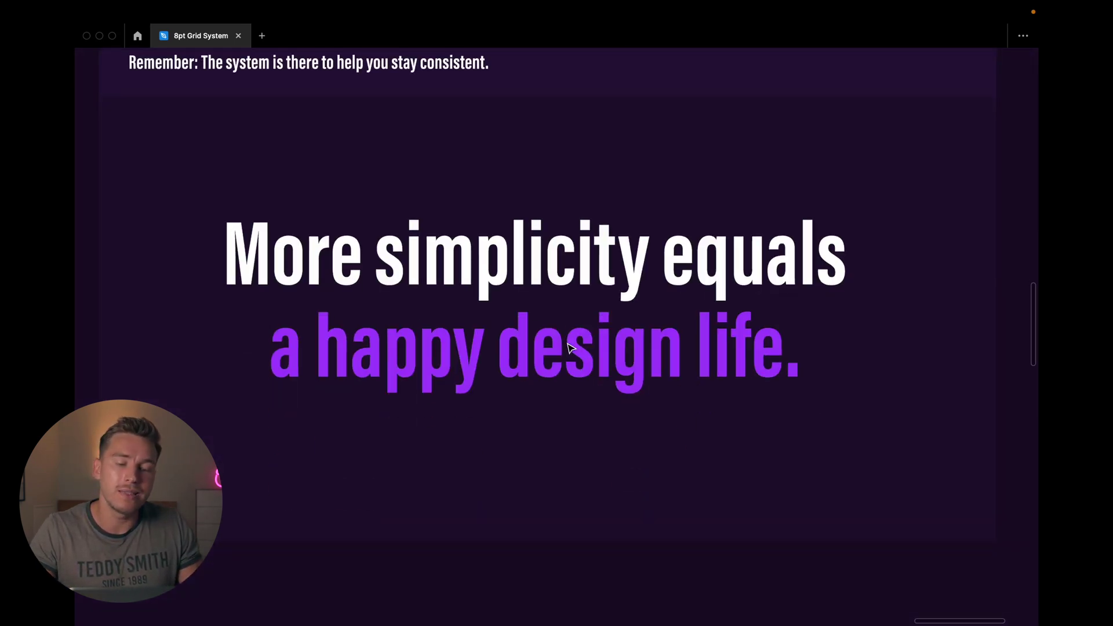
{"action": "scroll", "coordinate": [571, 347], "scroll_direction": "up", "scroll_amount": 1}
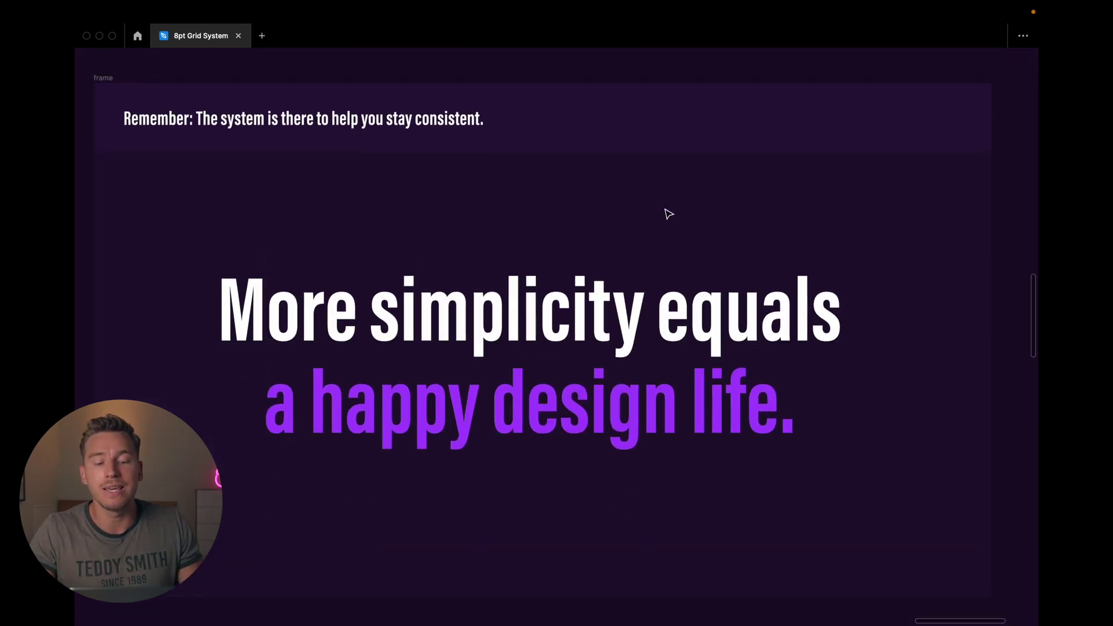